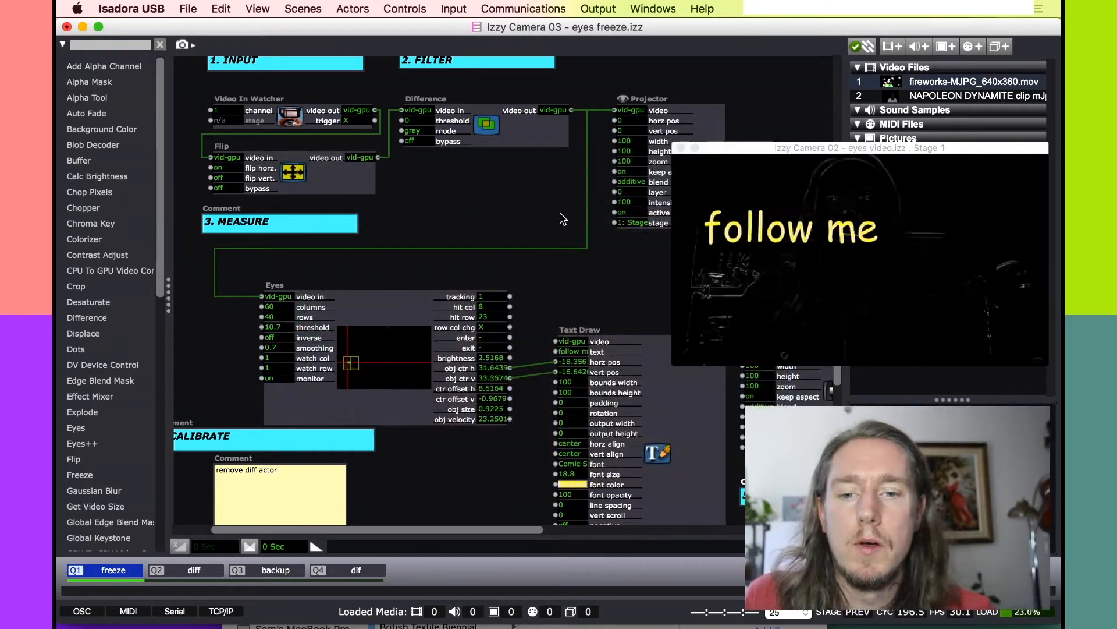
Shift the "1. INPUT" comment slightly right and the "2. FILTER" comment slightly left above their actors.
{"action": "scroll", "coordinate": [568, 221], "scroll_direction": "up", "scroll_amount": 1}
{"action": "scroll", "coordinate": [568, 221], "scroll_direction": "left", "scroll_amount": 1}
{"action": "scroll", "coordinate": [569, 227], "scroll_direction": "up", "scroll_amount": 1}
{"action": "scroll", "coordinate": [570, 227], "scroll_direction": "left", "scroll_amount": 1}
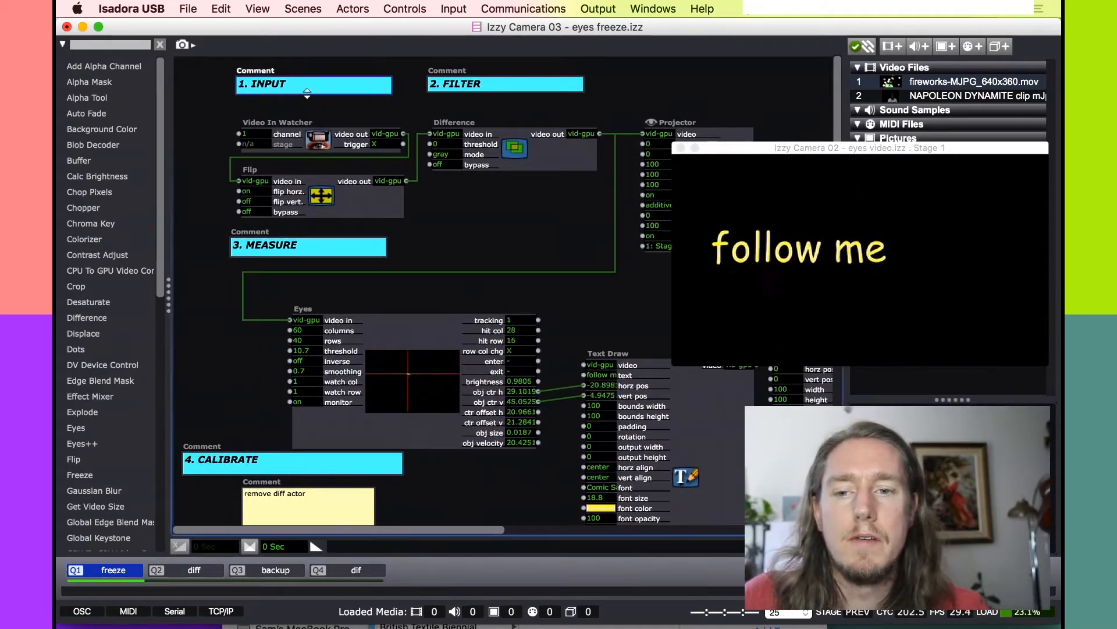
{"action": "key", "text": "super+equal"}
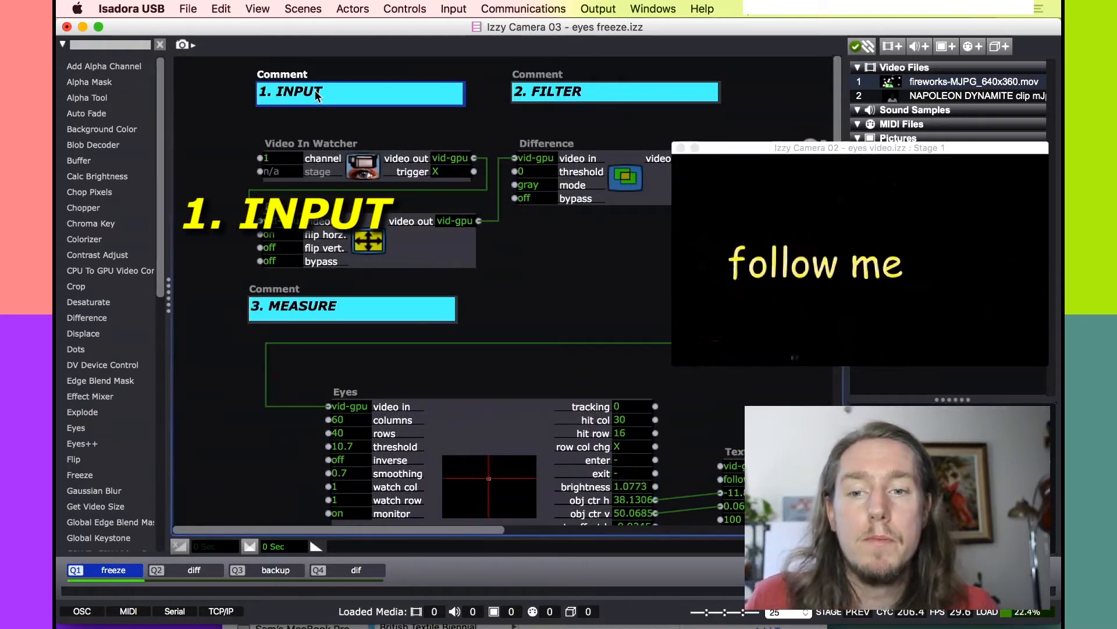
{"action": "left_click_drag", "start_coordinate": [315, 90], "coordinate": [334, 91]}
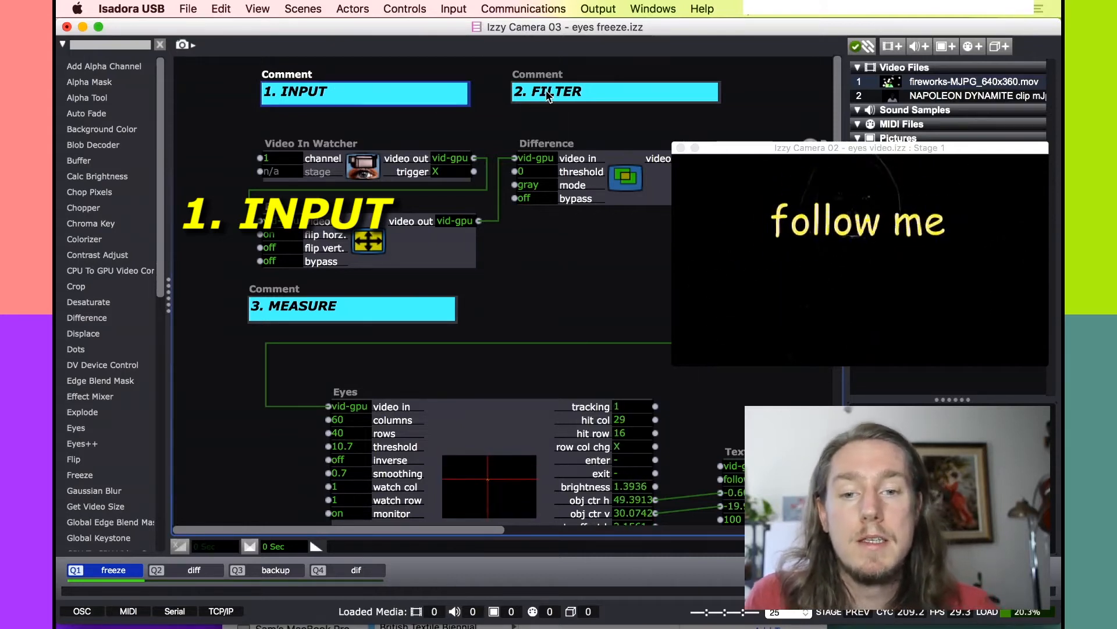
{"action": "left_click_drag", "start_coordinate": [549, 94], "coordinate": [540, 94]}
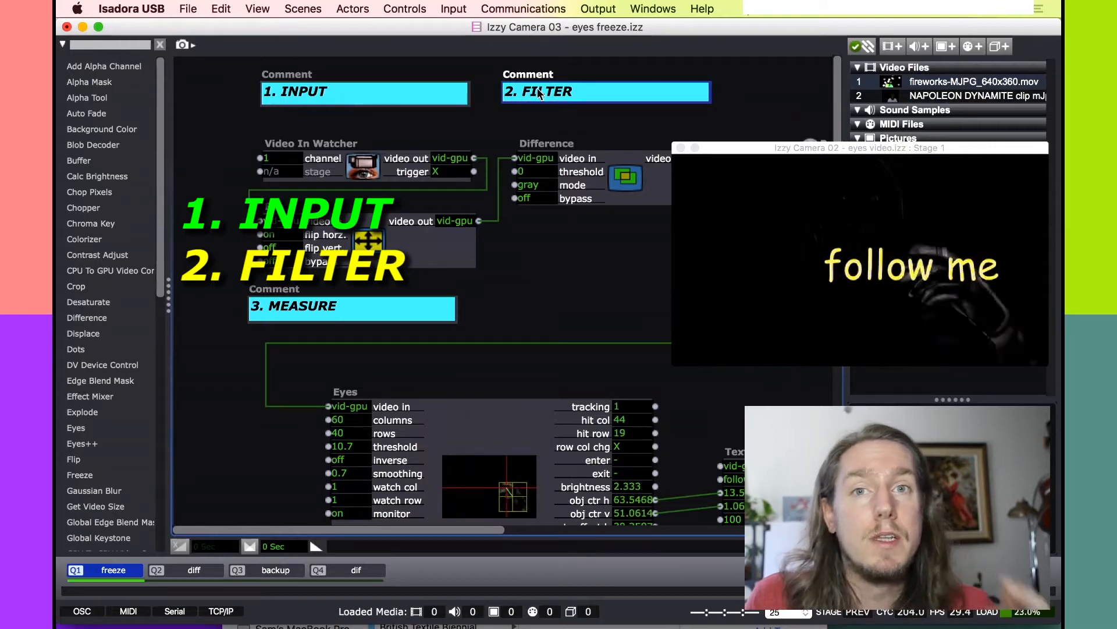
Move the "3. MEASURE" comment slightly right above Eyes and the "4. CALIBRATE" comment down and right, overlapping the yellow note.
{"action": "scroll", "coordinate": [536, 273], "scroll_direction": "down", "scroll_amount": 3}
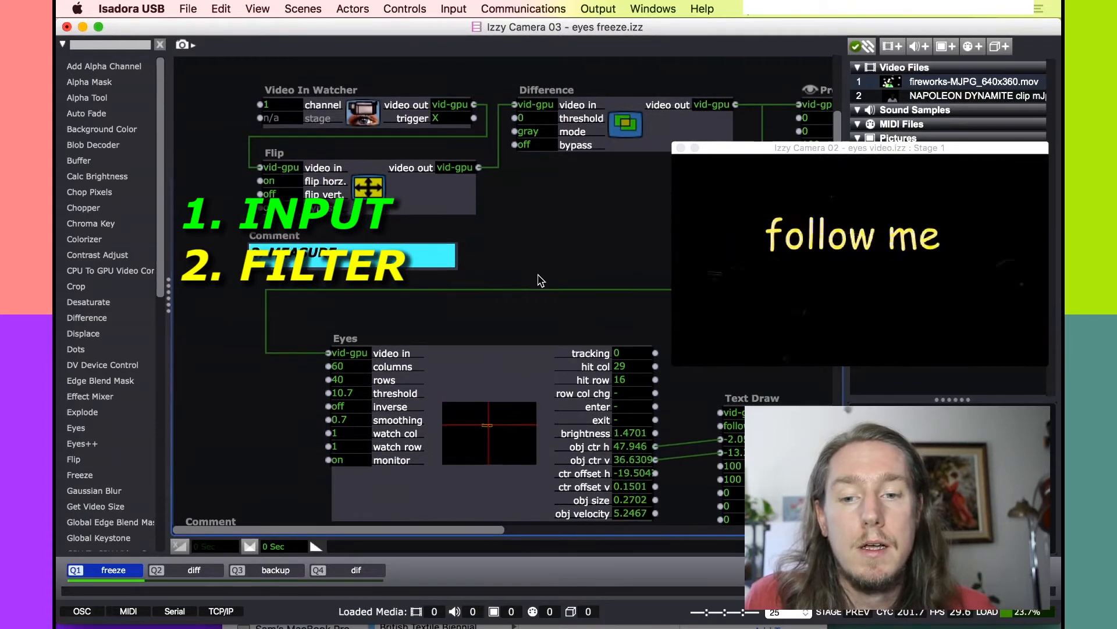
{"action": "left_click_drag", "start_coordinate": [396, 253], "coordinate": [412, 259]}
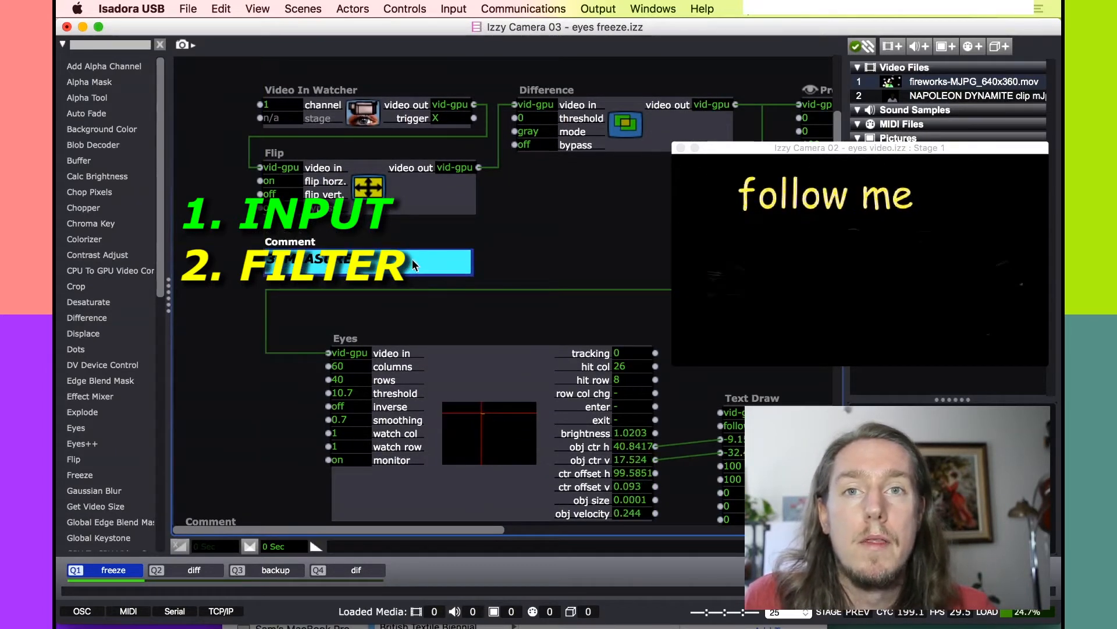
{"action": "scroll", "coordinate": [412, 260], "scroll_direction": "down", "scroll_amount": 3}
{"action": "scroll", "coordinate": [412, 260], "scroll_direction": "down", "scroll_amount": 2}
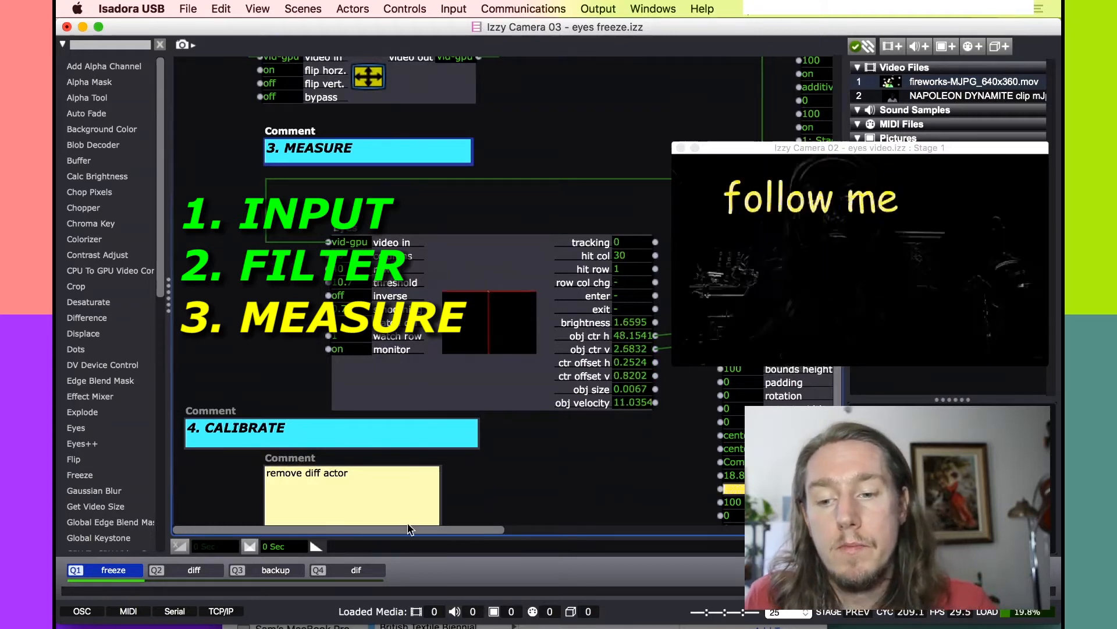
{"action": "scroll", "coordinate": [407, 524], "scroll_direction": "down", "scroll_amount": 4}
{"action": "scroll", "coordinate": [406, 524], "scroll_direction": "down", "scroll_amount": 1}
{"action": "left_click_drag", "start_coordinate": [324, 348], "coordinate": [471, 408]}
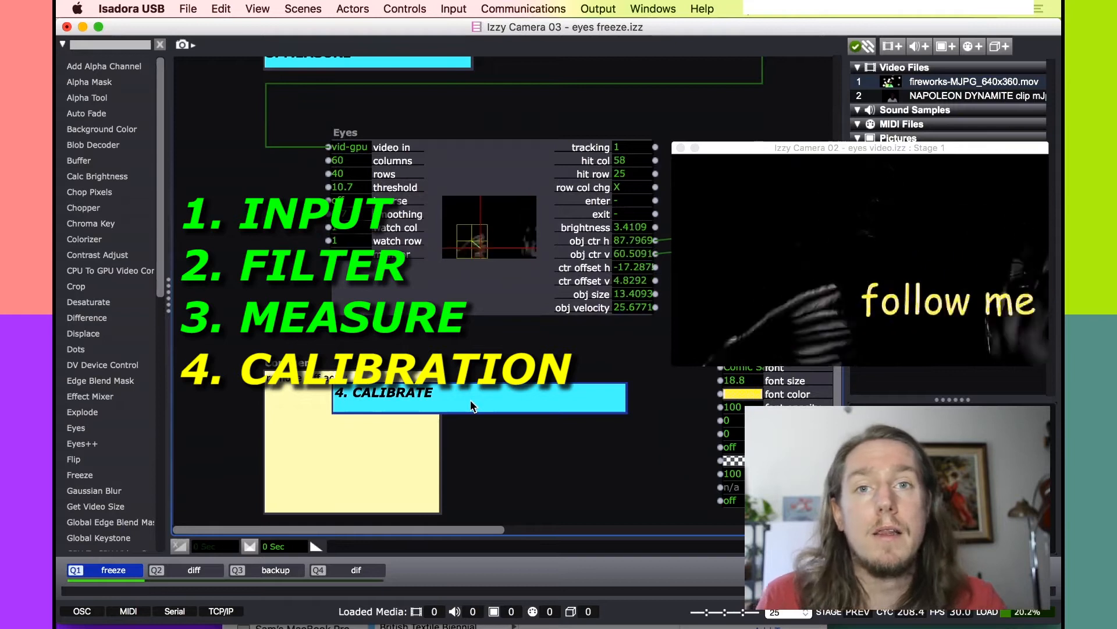
Move the "5. OUTPUT" comment up so that it sits above the Text Draw and Projector actors.
{"action": "scroll", "coordinate": [505, 426], "scroll_direction": "right", "scroll_amount": 5}
{"action": "scroll", "coordinate": [505, 426], "scroll_direction": "right", "scroll_amount": 15}
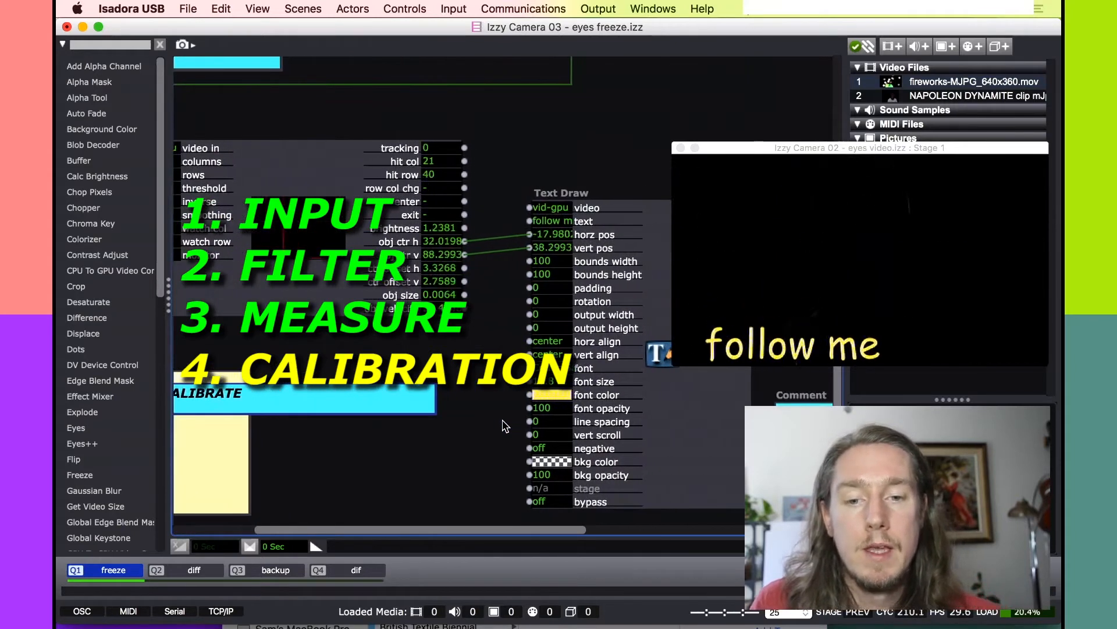
{"action": "left_click_drag", "start_coordinate": [666, 418], "coordinate": [474, 142]}
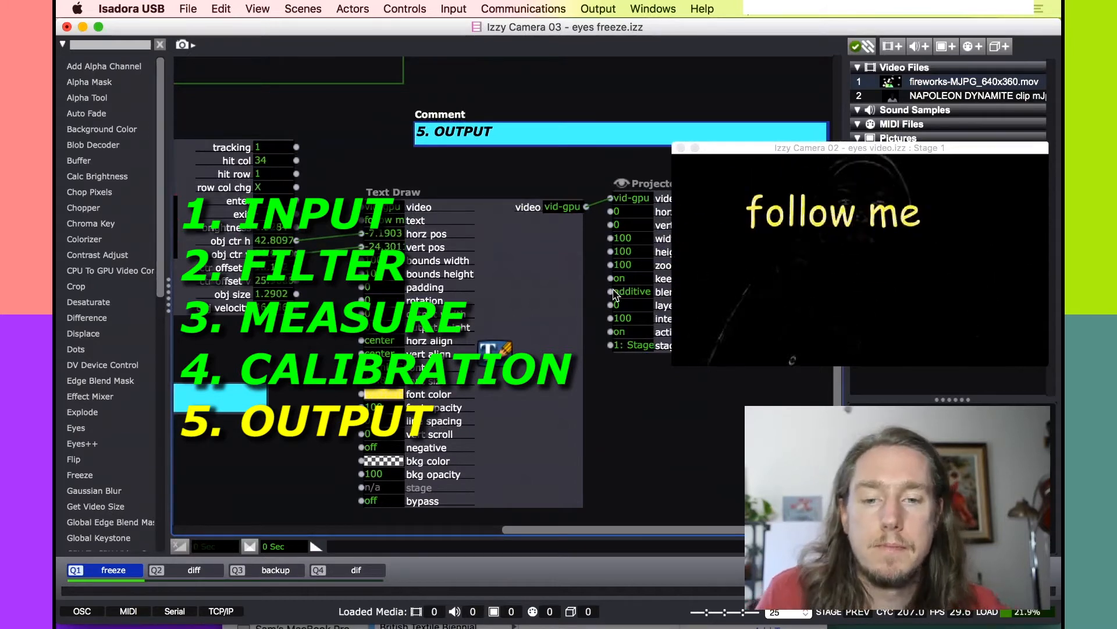
Move the Stage 1 preview window slightly up and to the left over the patch.
{"action": "key", "text": "super+minus"}
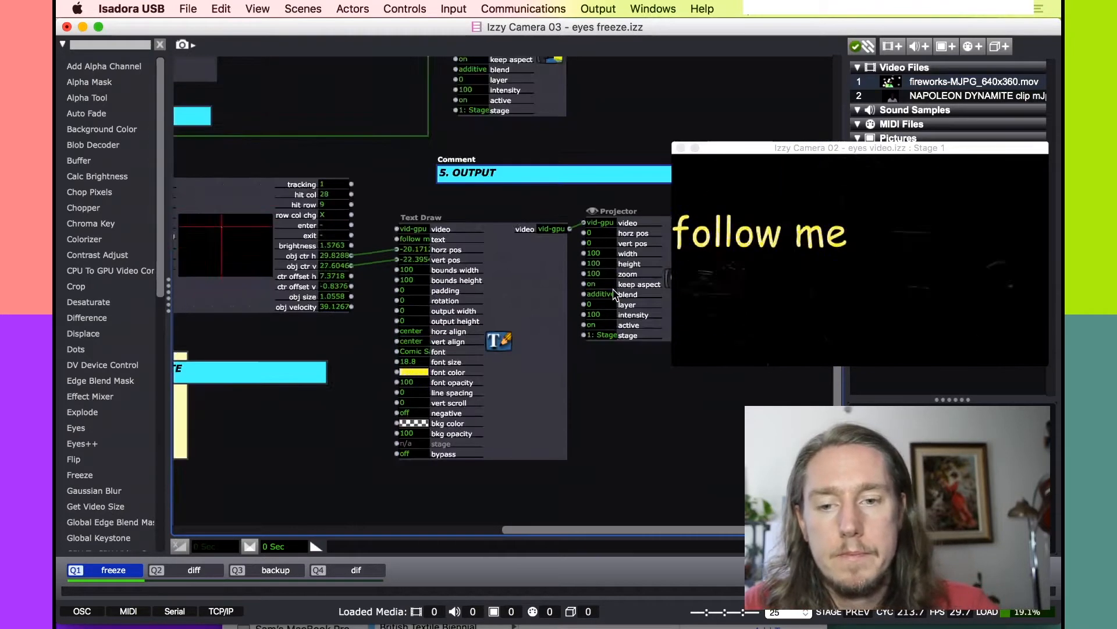
{"action": "scroll", "coordinate": [613, 294], "scroll_direction": "up", "scroll_amount": 2}
{"action": "scroll", "coordinate": [613, 294], "scroll_direction": "up", "scroll_amount": 5}
{"action": "scroll", "coordinate": [613, 294], "scroll_direction": "left", "scroll_amount": 5}
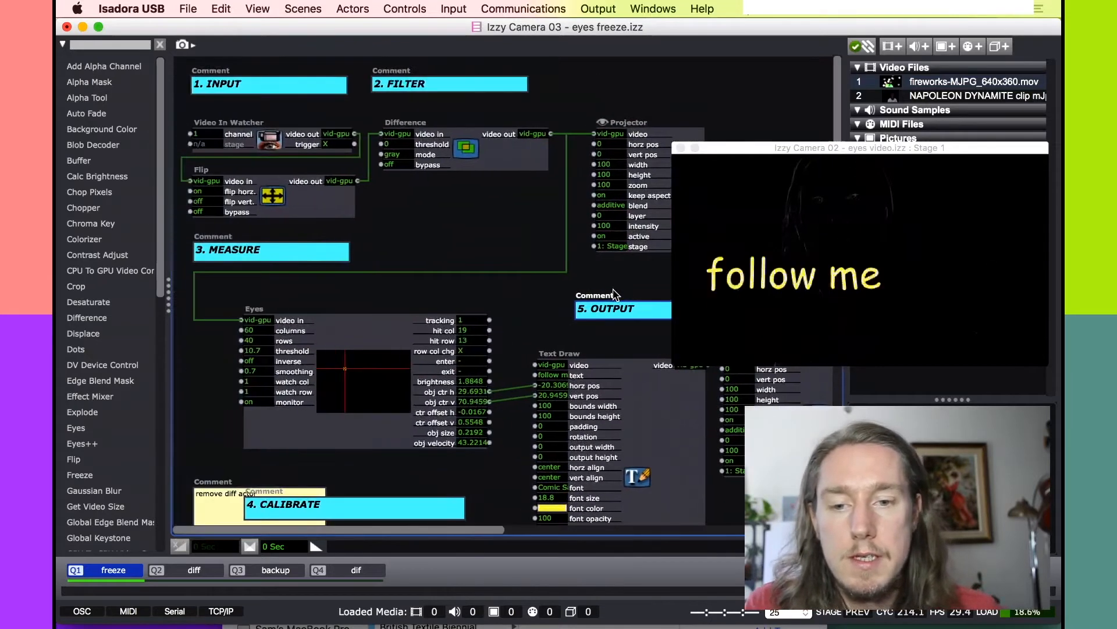
{"action": "left_click", "coordinate": [803, 143]}
{"action": "mouse_move", "coordinate": [804, 143]}
{"action": "left_mouse_down"}
{"action": "mouse_move", "coordinate": [785, 129]}
{"action": "mouse_move", "coordinate": [796, 132]}
{"action": "left_mouse_up"}
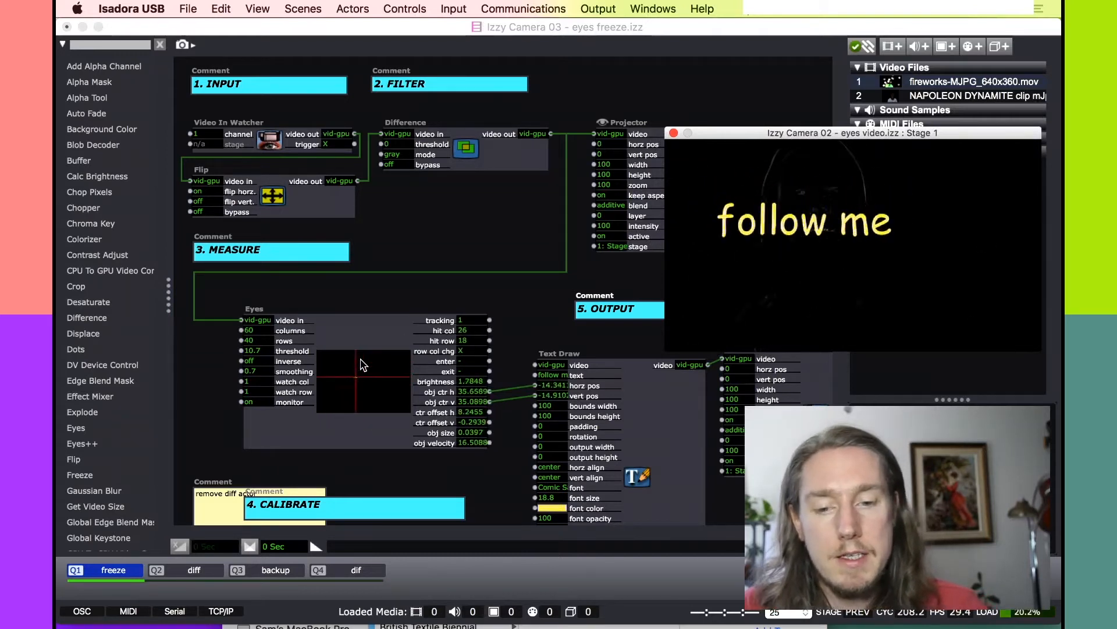
Examine the Eyes actor's object centre outputs and their links to Text Draw's horizontal and vertical position inputs.
{"action": "left_click", "coordinate": [371, 298]}
{"action": "key", "text": "super+equal"}
{"action": "key", "text": "super+equal"}
{"action": "key", "text": "super+equal"}
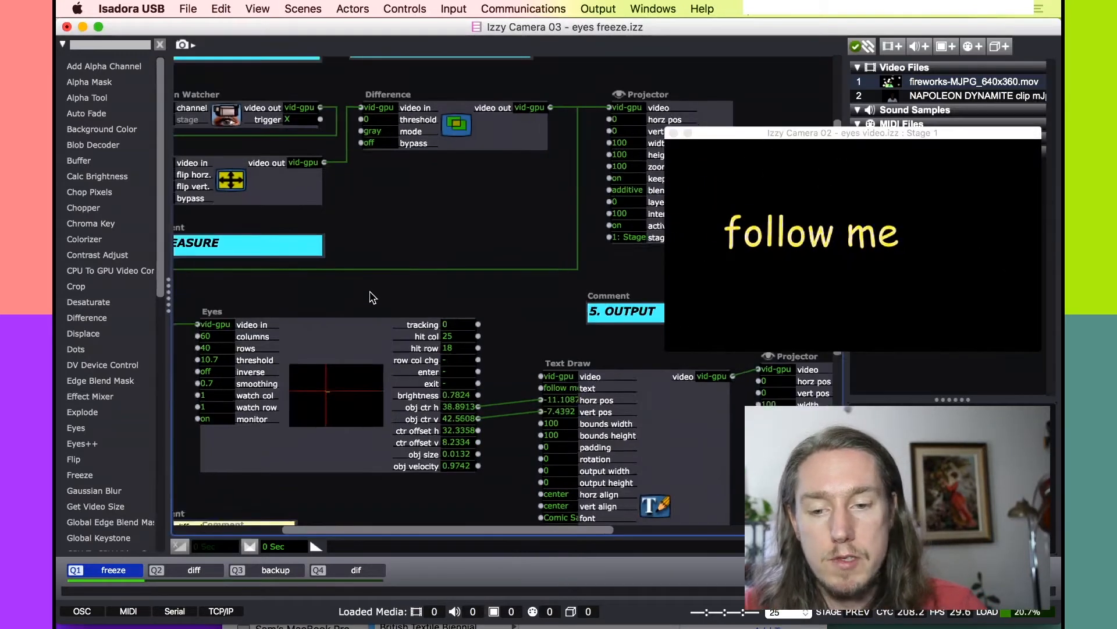
{"action": "key", "text": "super+equal"}
{"action": "scroll", "coordinate": [370, 297], "scroll_direction": "down", "scroll_amount": 4}
{"action": "scroll", "coordinate": [370, 298], "scroll_direction": "left", "scroll_amount": 3}
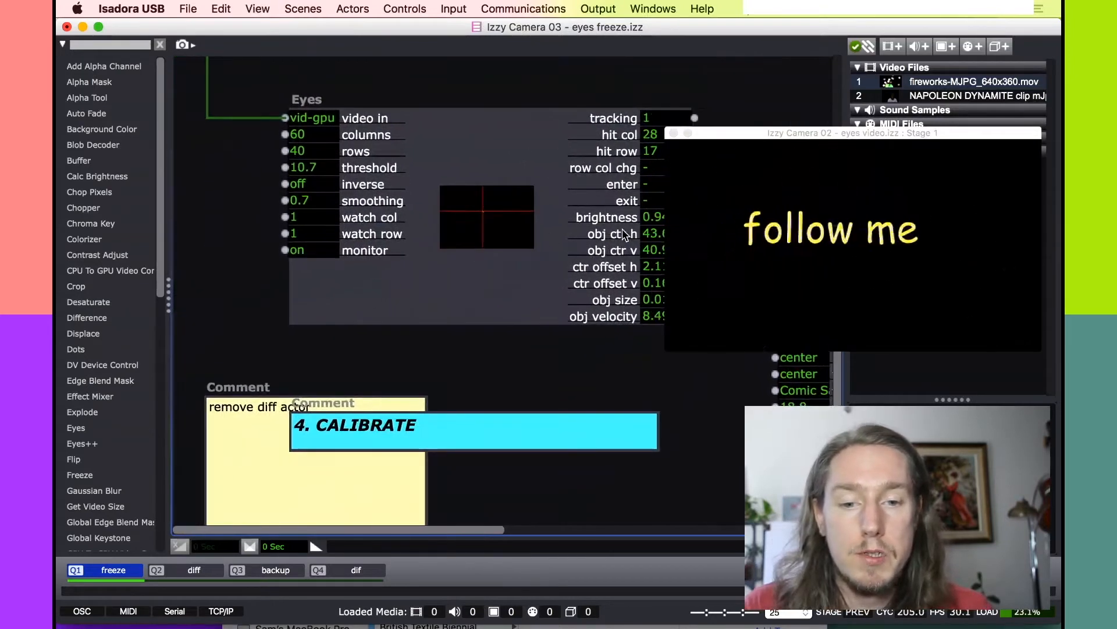
{"action": "scroll", "coordinate": [623, 232], "scroll_direction": "right", "scroll_amount": 3}
{"action": "scroll", "coordinate": [622, 232], "scroll_direction": "up", "scroll_amount": 1}
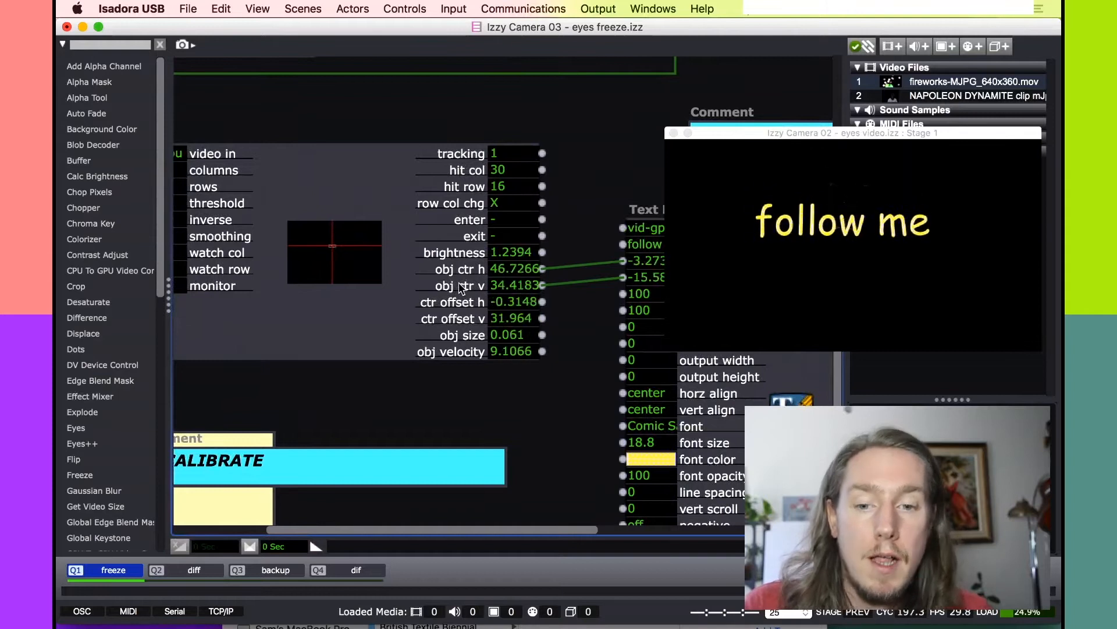
{"action": "scroll", "coordinate": [463, 269], "scroll_direction": "up", "scroll_amount": 1}
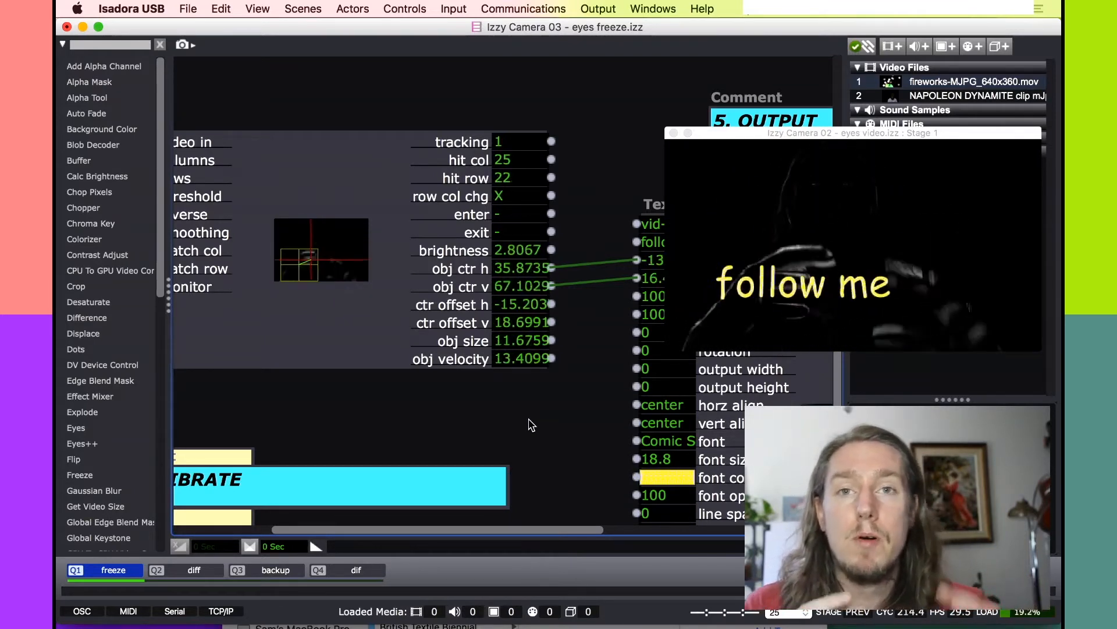
{"action": "scroll", "coordinate": [531, 425], "scroll_direction": "left", "scroll_amount": 2}
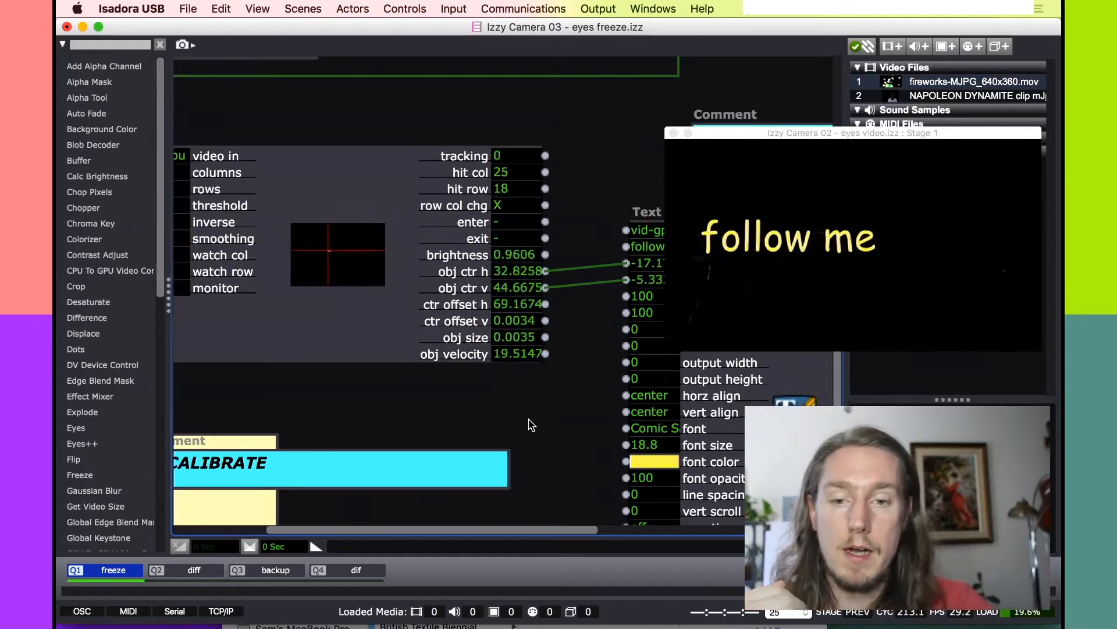
Review the Difference actor in the filter section and how its output feeds the Projector and Eyes actors.
{"action": "scroll", "coordinate": [530, 424], "scroll_direction": "up", "scroll_amount": 5}
{"action": "scroll", "coordinate": [529, 420], "scroll_direction": "up", "scroll_amount": 3}
{"action": "scroll", "coordinate": [529, 420], "scroll_direction": "right", "scroll_amount": 2}
{"action": "key", "text": "super+minus"}
{"action": "key", "text": "super+minus"}
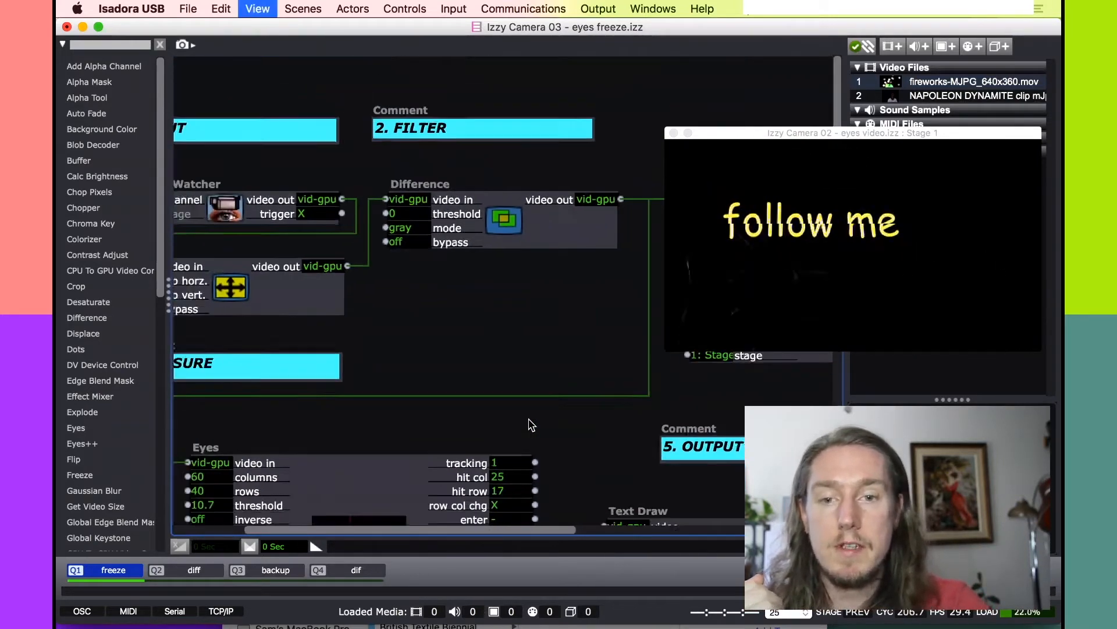
{"action": "scroll", "coordinate": [592, 399], "scroll_direction": "left", "scroll_amount": 1}
{"action": "scroll", "coordinate": [592, 399], "scroll_direction": "down", "scroll_amount": 5}
{"action": "scroll", "coordinate": [592, 399], "scroll_direction": "up", "scroll_amount": 3}
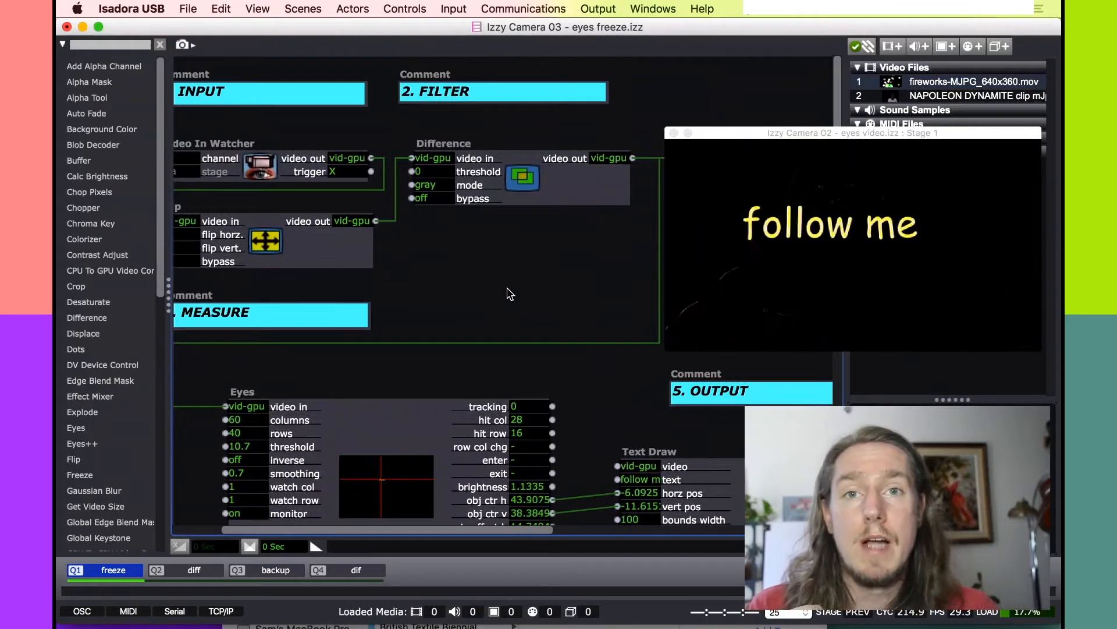
Compare the Eyes actor's monitor and tracking outputs with the difference-filtered image on the stage.
{"action": "scroll", "coordinate": [510, 293], "scroll_direction": "down", "scroll_amount": 5}
{"action": "scroll", "coordinate": [510, 293], "scroll_direction": "right", "scroll_amount": 1}
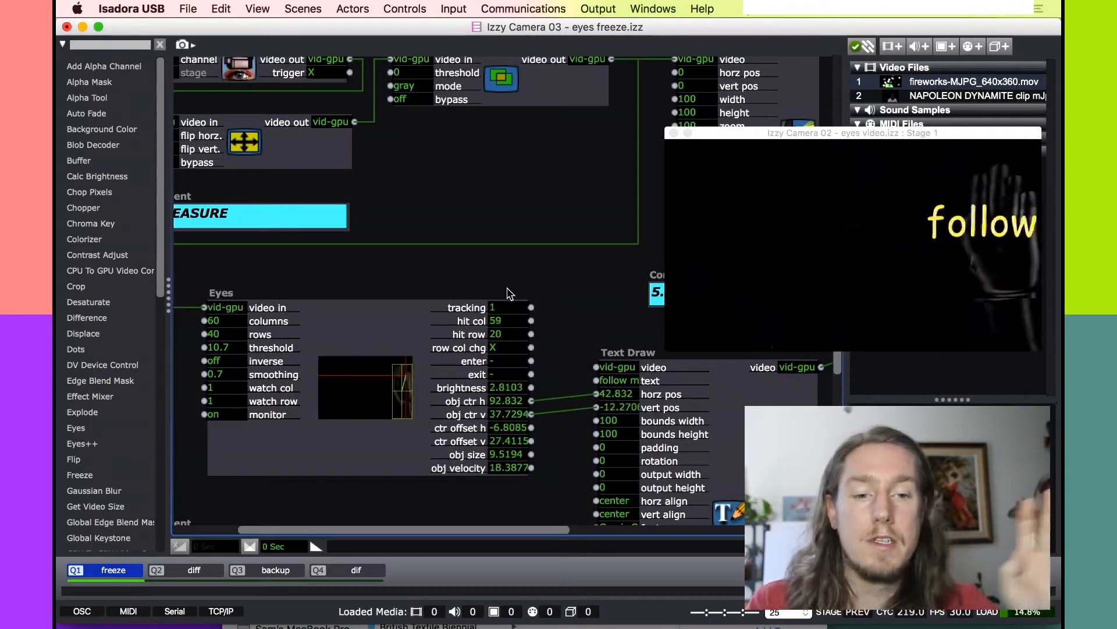
{"action": "scroll", "coordinate": [393, 243], "scroll_direction": "up", "scroll_amount": 5}
{"action": "scroll", "coordinate": [393, 243], "scroll_direction": "right", "scroll_amount": 1}
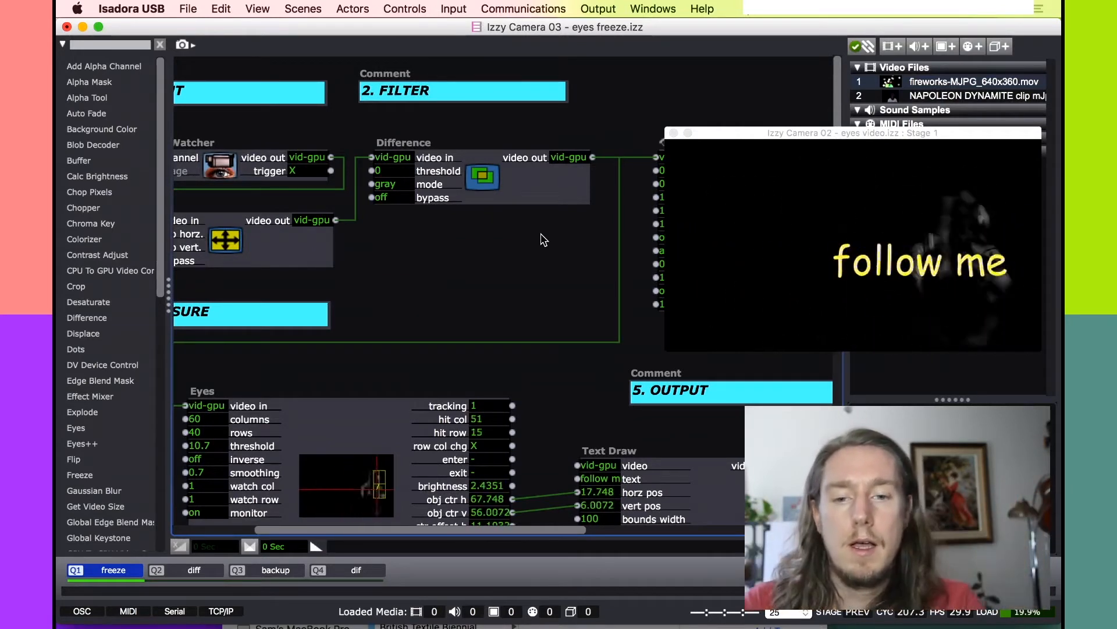
{"action": "scroll", "coordinate": [544, 240], "scroll_direction": "down", "scroll_amount": 5}
{"action": "scroll", "coordinate": [544, 240], "scroll_direction": "left", "scroll_amount": 4}
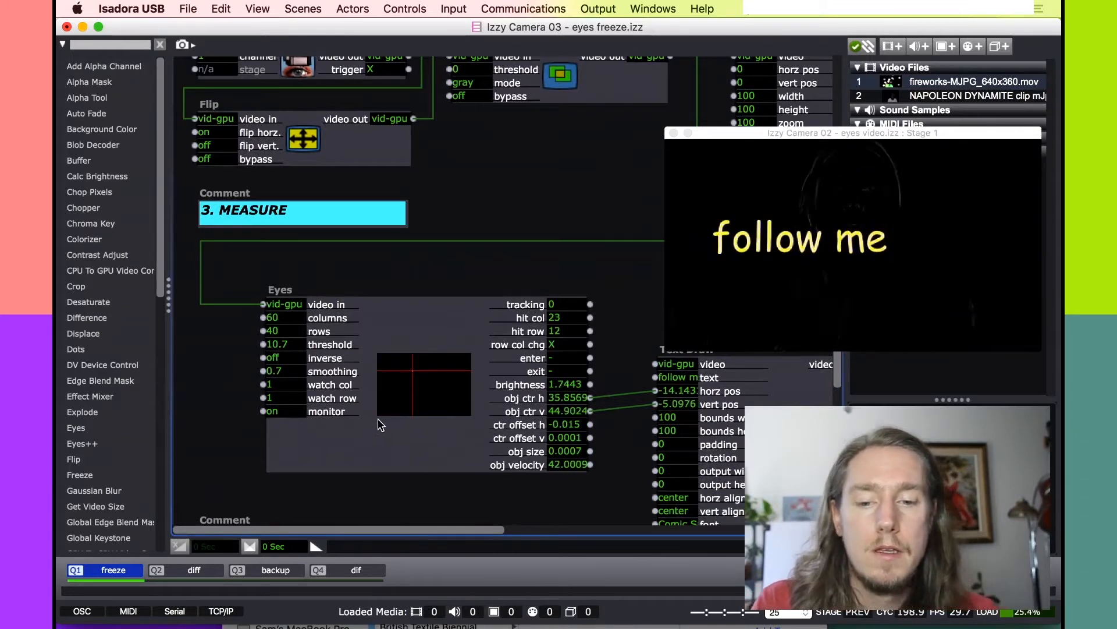
{"action": "scroll", "coordinate": [424, 393], "scroll_direction": "up", "scroll_amount": 1}
{"action": "scroll", "coordinate": [424, 392], "scroll_direction": "right", "scroll_amount": 2}
{"action": "scroll", "coordinate": [423, 393], "scroll_direction": "right", "scroll_amount": 1}
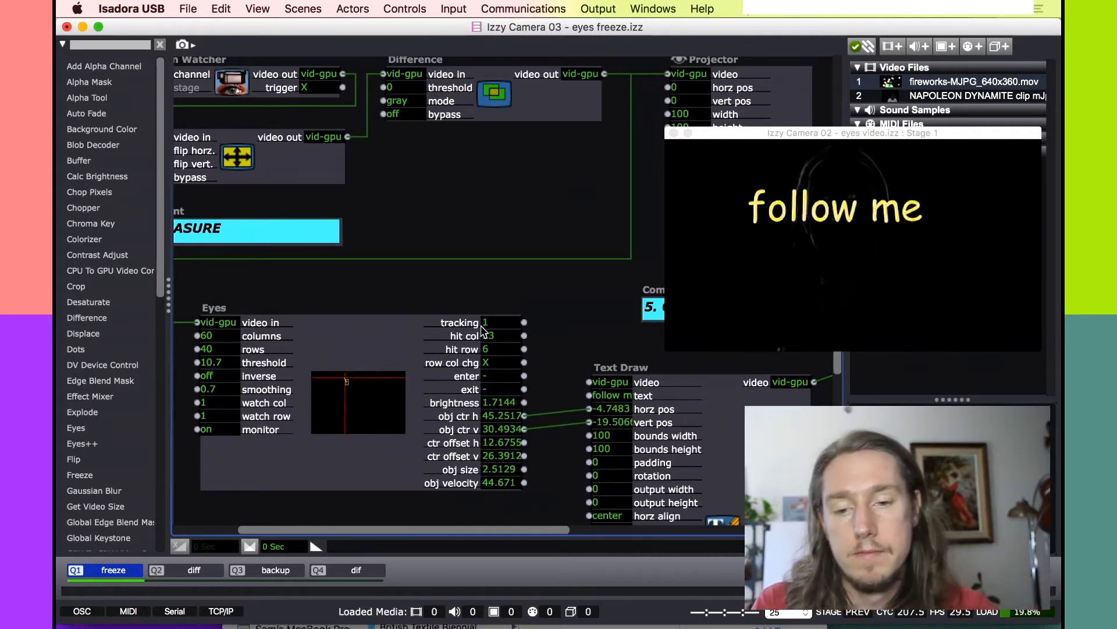
Remove the Difference actor and connect Flip's video output directly to the Projector and Eyes video inputs.
{"action": "scroll", "coordinate": [418, 241], "scroll_direction": "up", "scroll_amount": 5}
{"action": "scroll", "coordinate": [418, 241], "scroll_direction": "left", "scroll_amount": 4}
{"action": "scroll", "coordinate": [417, 241], "scroll_direction": "right", "scroll_amount": 4}
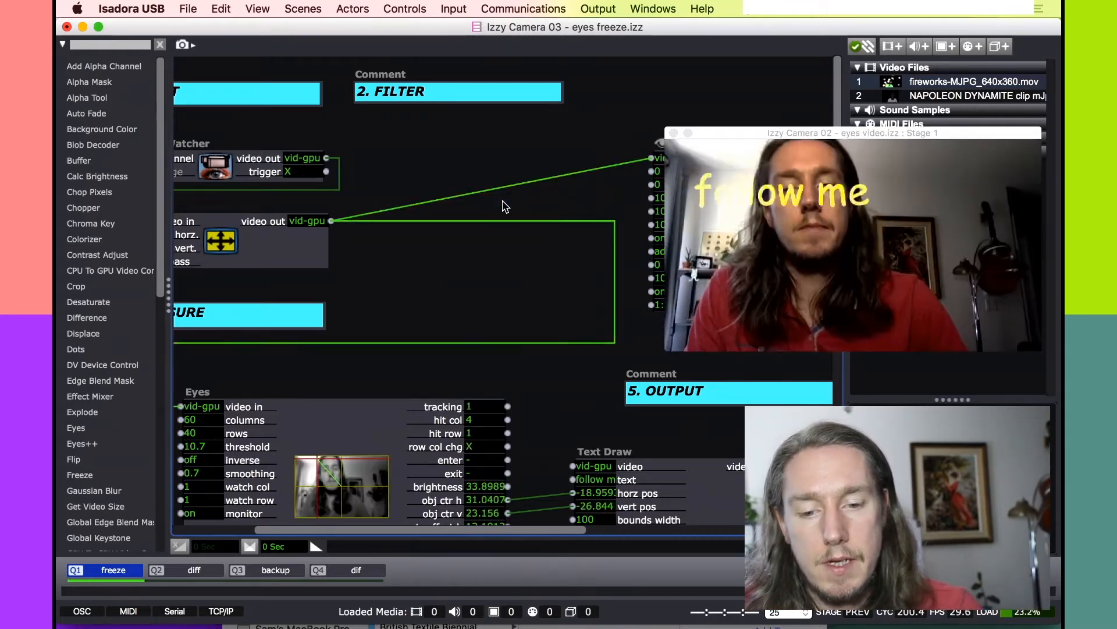
Disconnect the Eyes object centre outputs from Text Draw's position inputs and hide the "follow me" text on the stage.
{"action": "scroll", "coordinate": [515, 325], "scroll_direction": "down", "scroll_amount": 3}
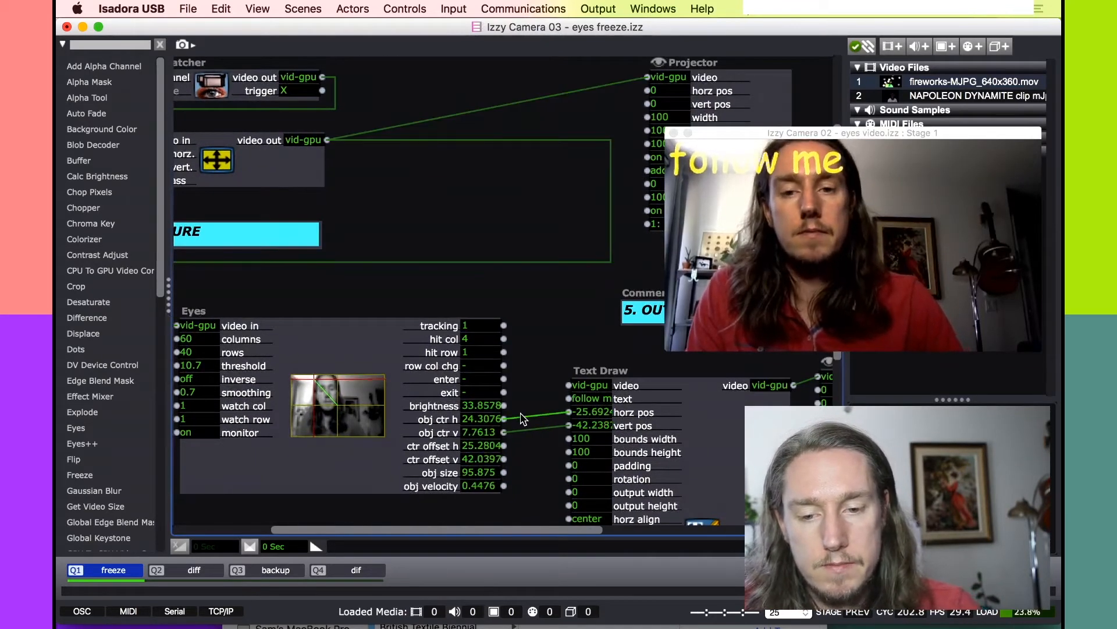
{"action": "scroll", "coordinate": [534, 433], "scroll_direction": "right", "scroll_amount": 4}
{"action": "scroll", "coordinate": [716, 447], "scroll_direction": "down", "scroll_amount": 4}
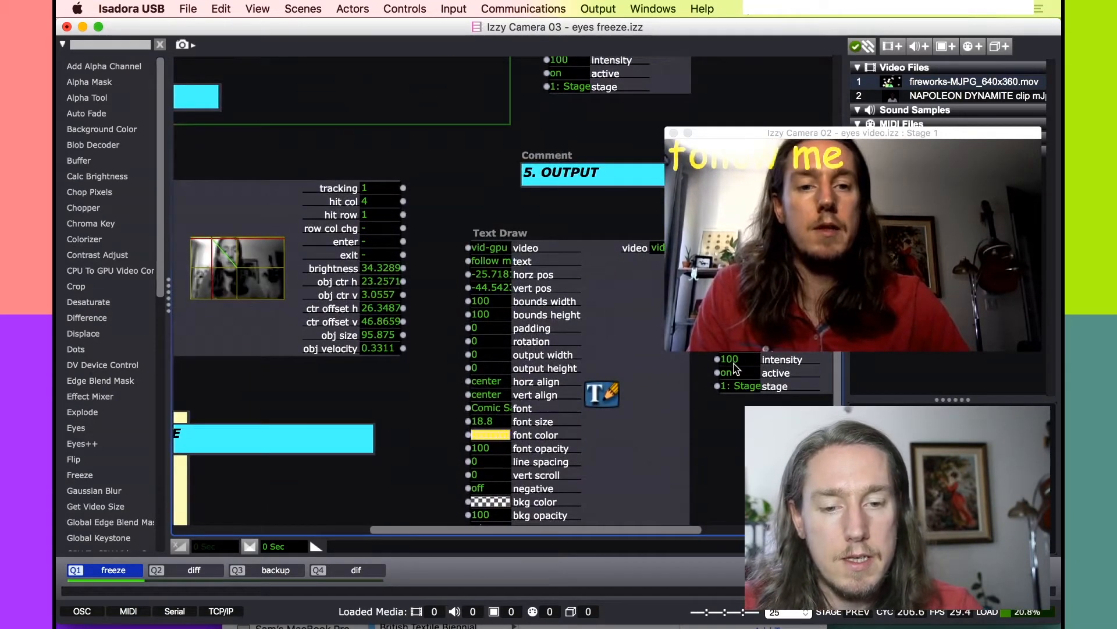
{"action": "scroll", "coordinate": [640, 373], "scroll_direction": "up", "scroll_amount": 6}
{"action": "scroll", "coordinate": [640, 372], "scroll_direction": "left", "scroll_amount": 4}
{"action": "scroll", "coordinate": [511, 372], "scroll_direction": "right", "scroll_amount": 1}
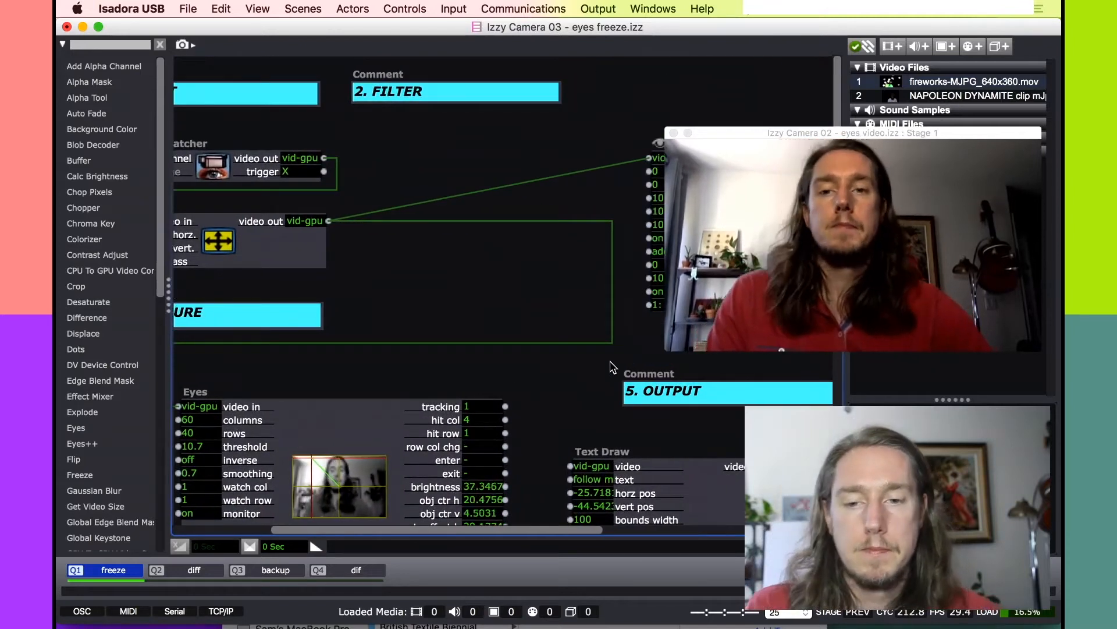
Delete the connections from Flip's video output to the Projector and Eyes actors.
{"action": "scroll", "coordinate": [613, 367], "scroll_direction": "left", "scroll_amount": 2}
{"action": "scroll", "coordinate": [613, 366], "scroll_direction": "down", "scroll_amount": 1}
{"action": "scroll", "coordinate": [613, 367], "scroll_direction": "left", "scroll_amount": 2}
{"action": "scroll", "coordinate": [613, 366], "scroll_direction": "up", "scroll_amount": 1}
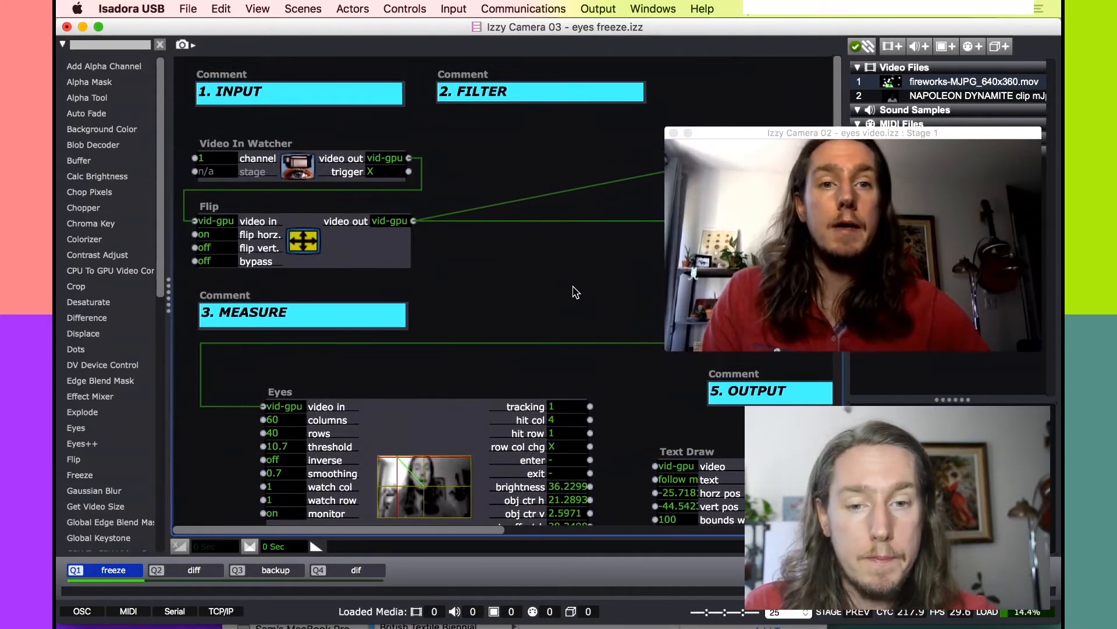
{"action": "left_click", "coordinate": [444, 215]}
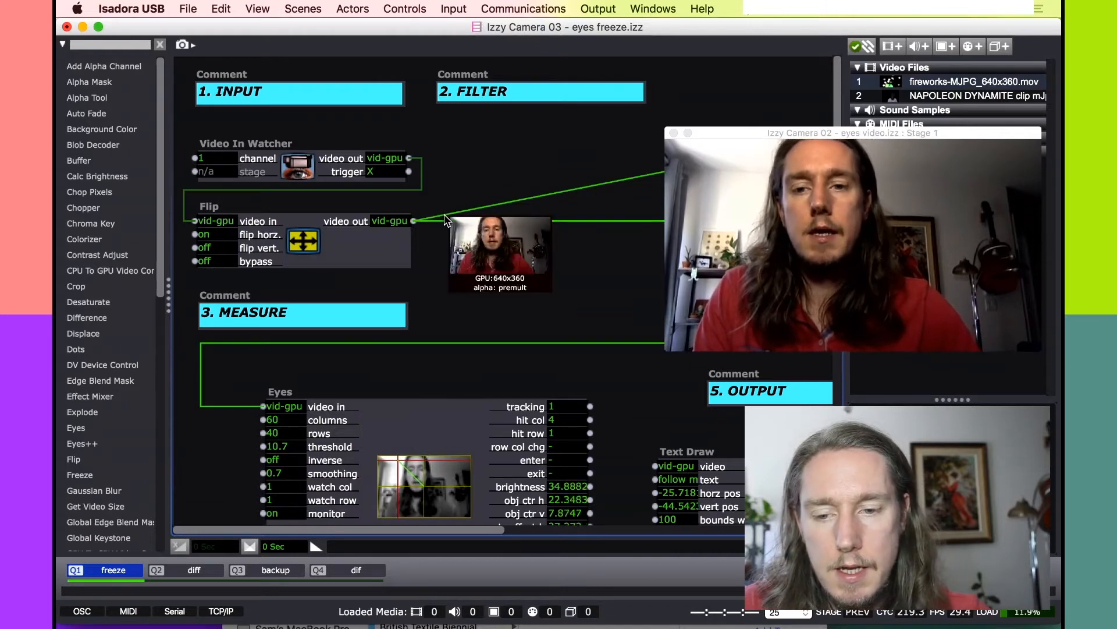
{"action": "key", "text": "Delete"}
{"action": "scroll", "coordinate": [461, 306], "scroll_direction": "right", "scroll_amount": 2}
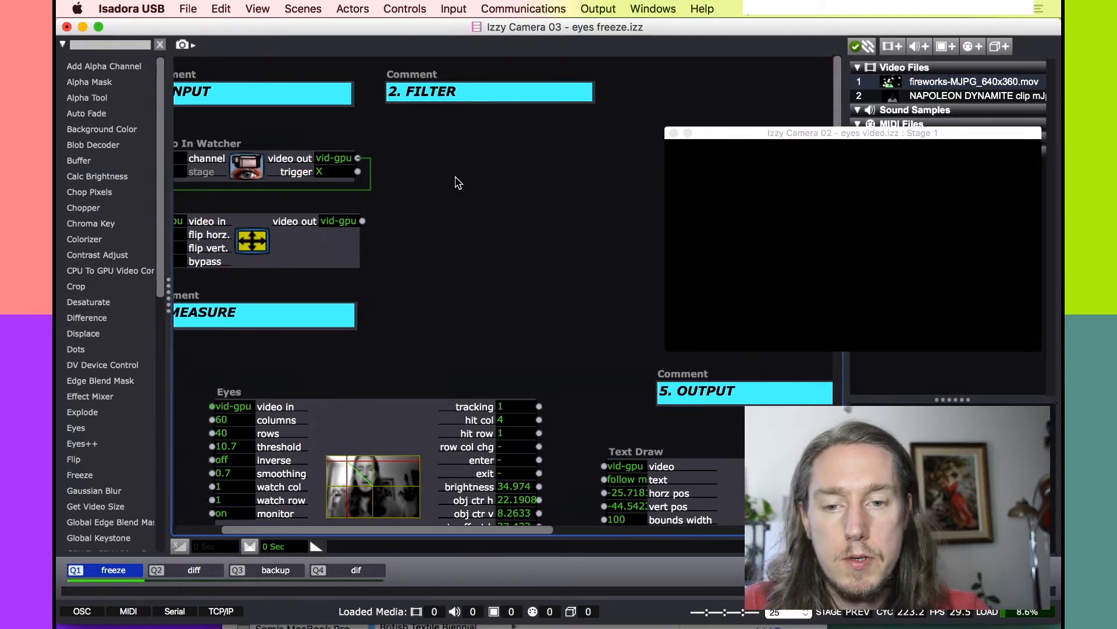
Add a Freeze actor and place it under the "2. FILTER" comment, level with Video In Watcher.
{"action": "double_click", "coordinate": [435, 192]}
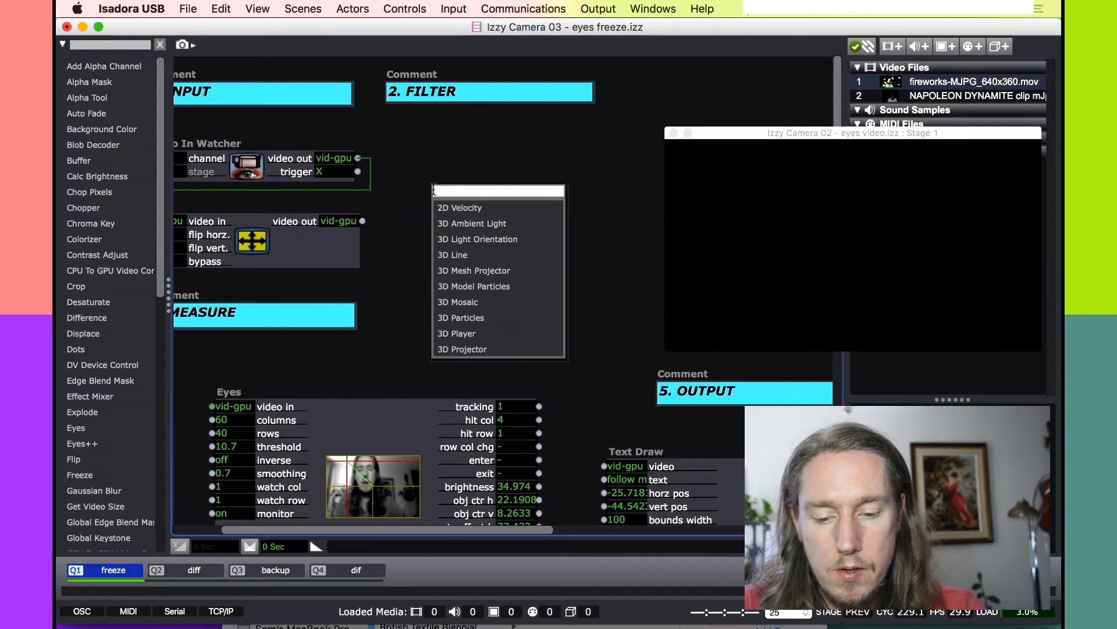
{"action": "type", "text": "free"}
{"action": "key", "text": "Return"}
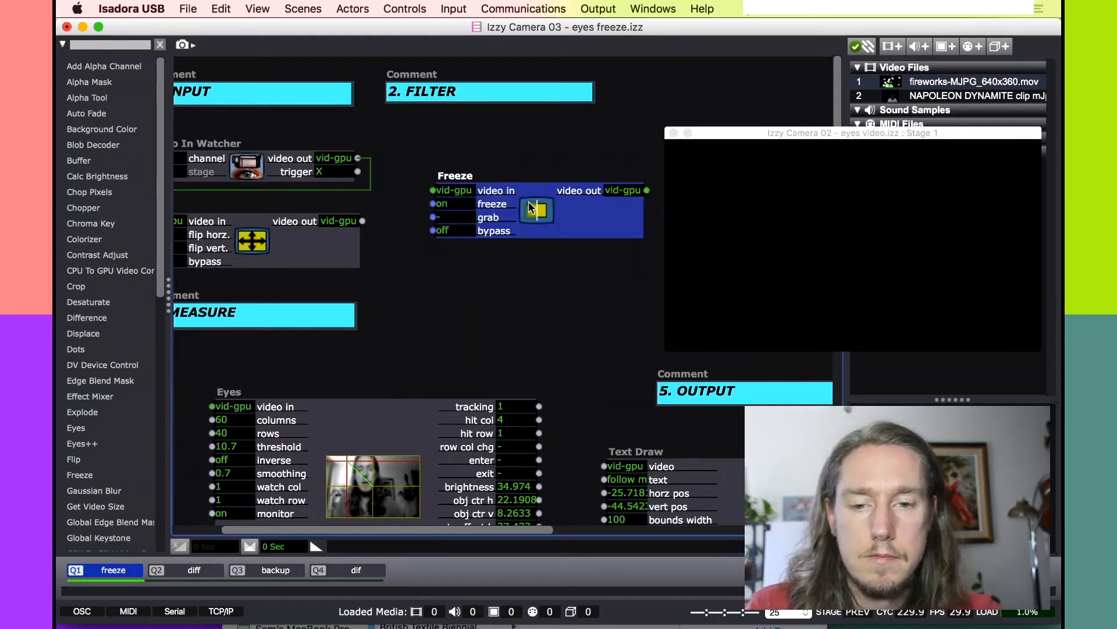
{"action": "left_click_drag", "start_coordinate": [531, 209], "coordinate": [525, 177]}
Connect Flip's video output to Freeze and Freeze's output to the Projector, moving the Stage 1 window clear while wiring.
{"action": "left_click_drag", "start_coordinate": [689, 140], "coordinate": [668, 234]}
{"action": "left_click_drag", "start_coordinate": [362, 221], "coordinate": [438, 149]}
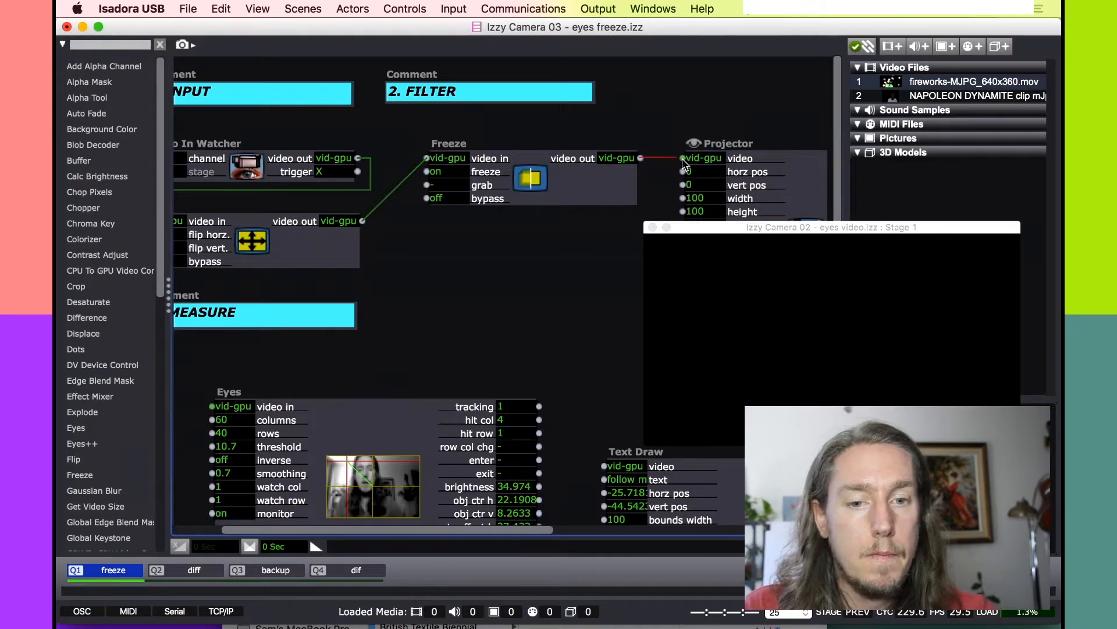
{"action": "left_click_drag", "start_coordinate": [756, 229], "coordinate": [776, 162]}
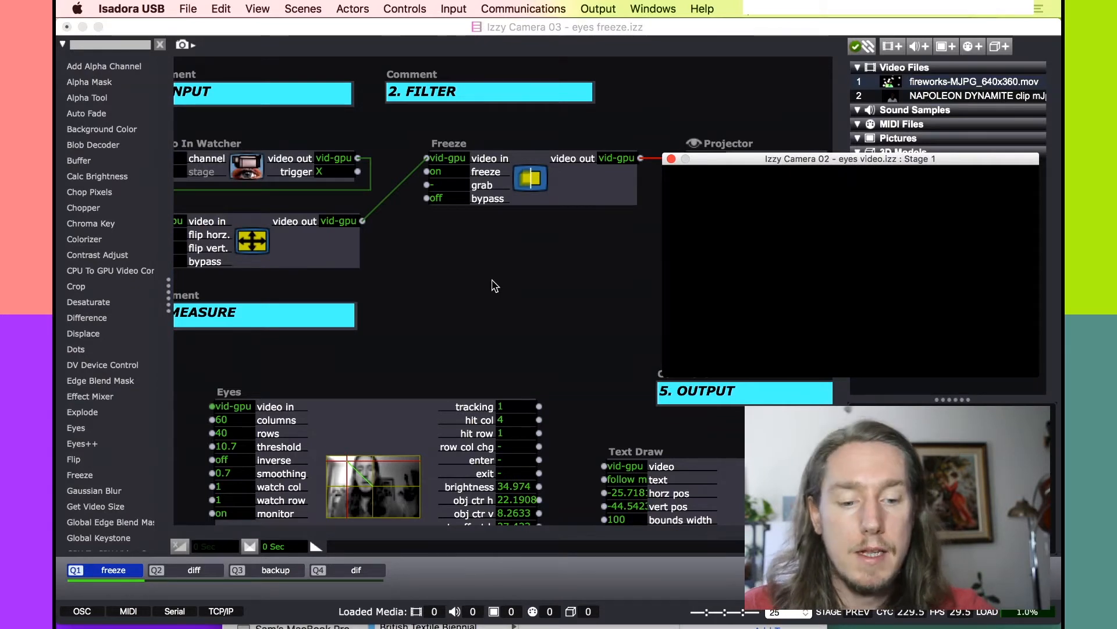
Trigger Freeze's grab input once to send a still camera frame to the stage.
{"action": "left_click", "coordinate": [494, 286]}
{"action": "scroll", "coordinate": [495, 286], "scroll_direction": "up", "scroll_amount": 5}
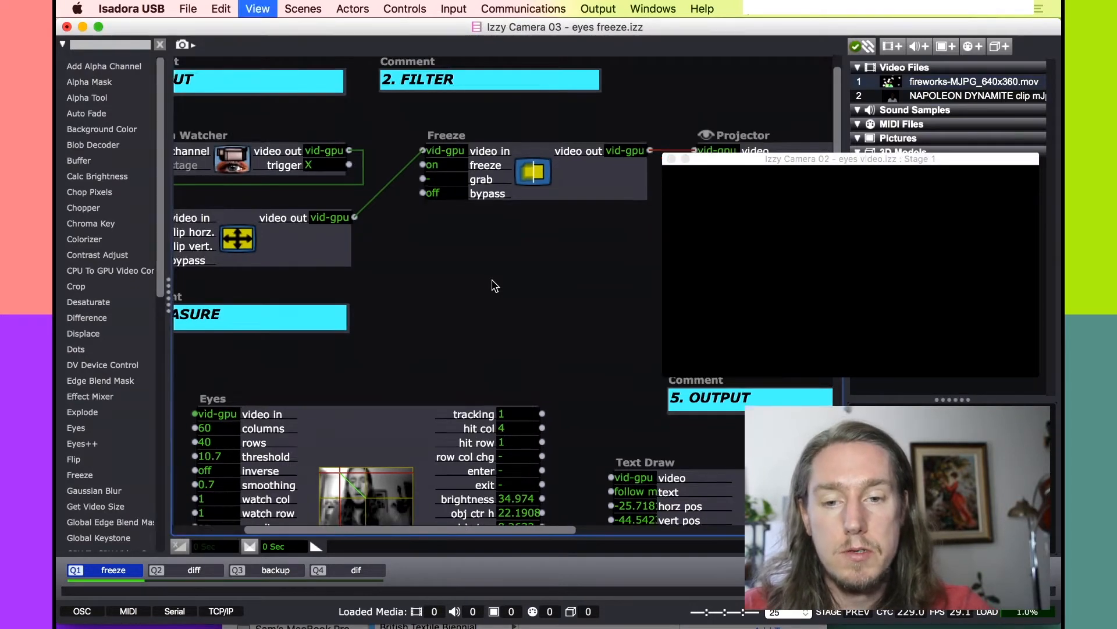
{"action": "scroll", "coordinate": [493, 280], "scroll_direction": "right", "scroll_amount": 1}
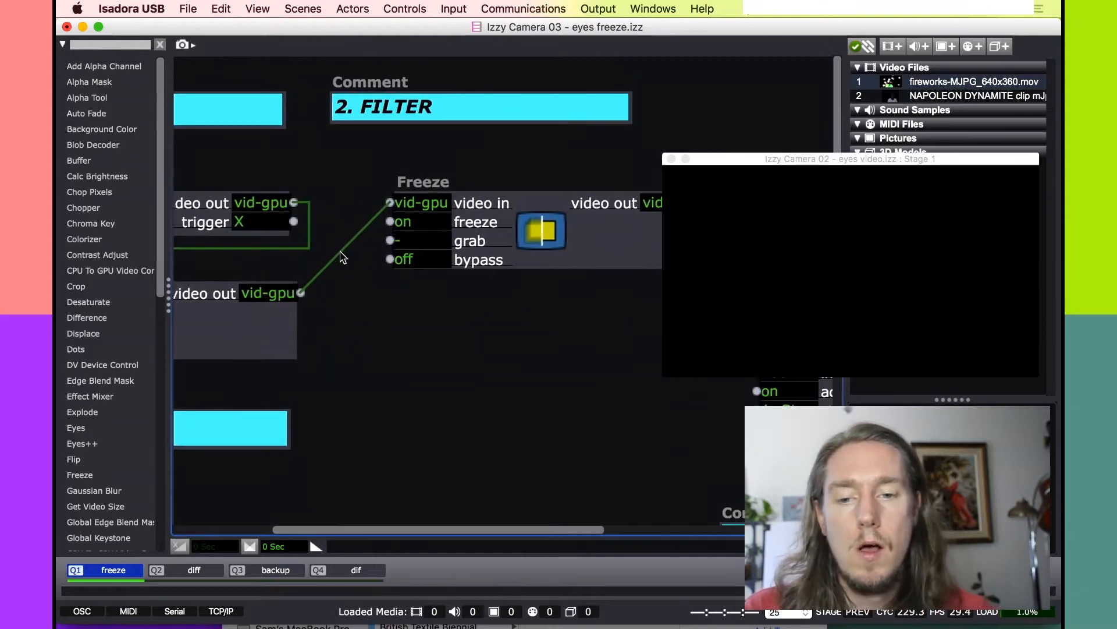
{"action": "left_click", "coordinate": [420, 245]}
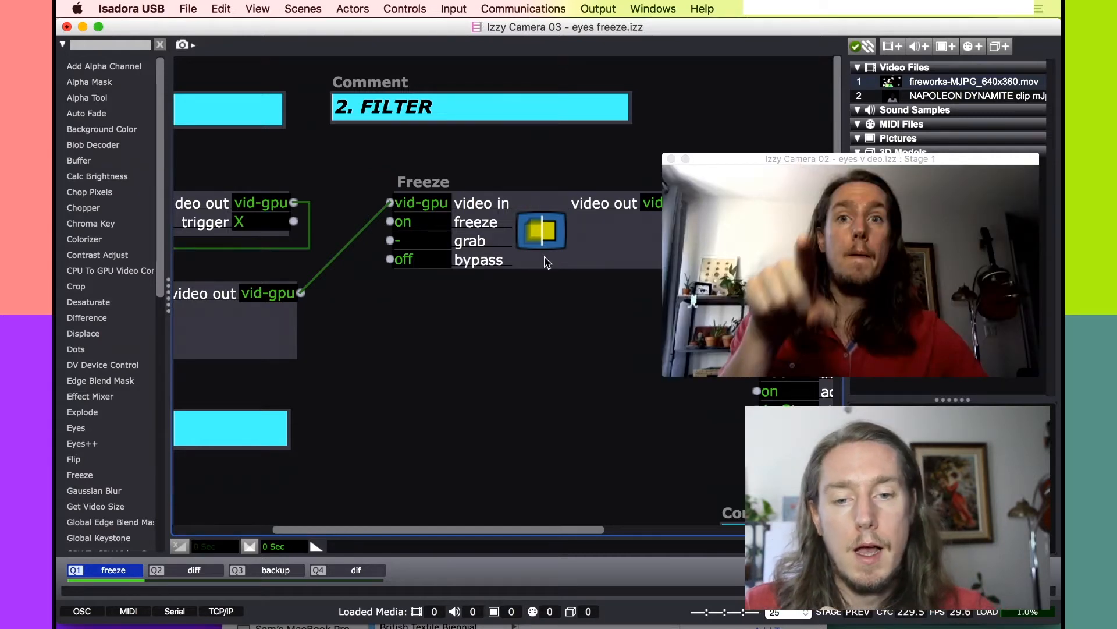
{"action": "scroll", "coordinate": [541, 352], "scroll_direction": "right", "scroll_amount": 5}
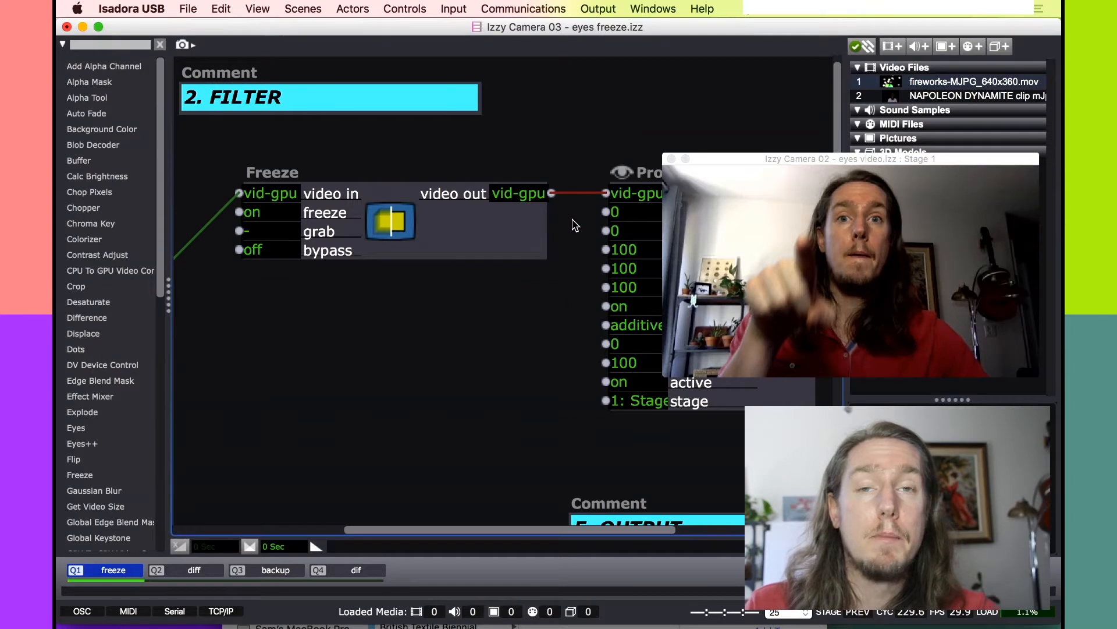
{"action": "scroll", "coordinate": [579, 233], "scroll_direction": "left", "scroll_amount": 1}
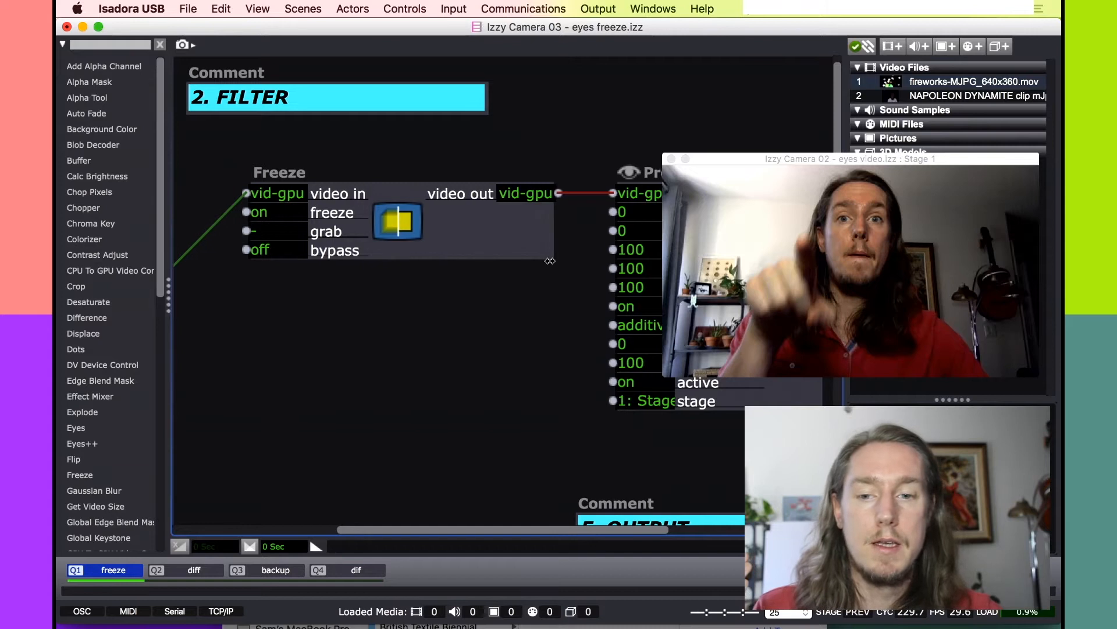
{"action": "scroll", "coordinate": [523, 268], "scroll_direction": "left", "scroll_amount": 2}
{"action": "scroll", "coordinate": [507, 274], "scroll_direction": "right", "scroll_amount": 4}
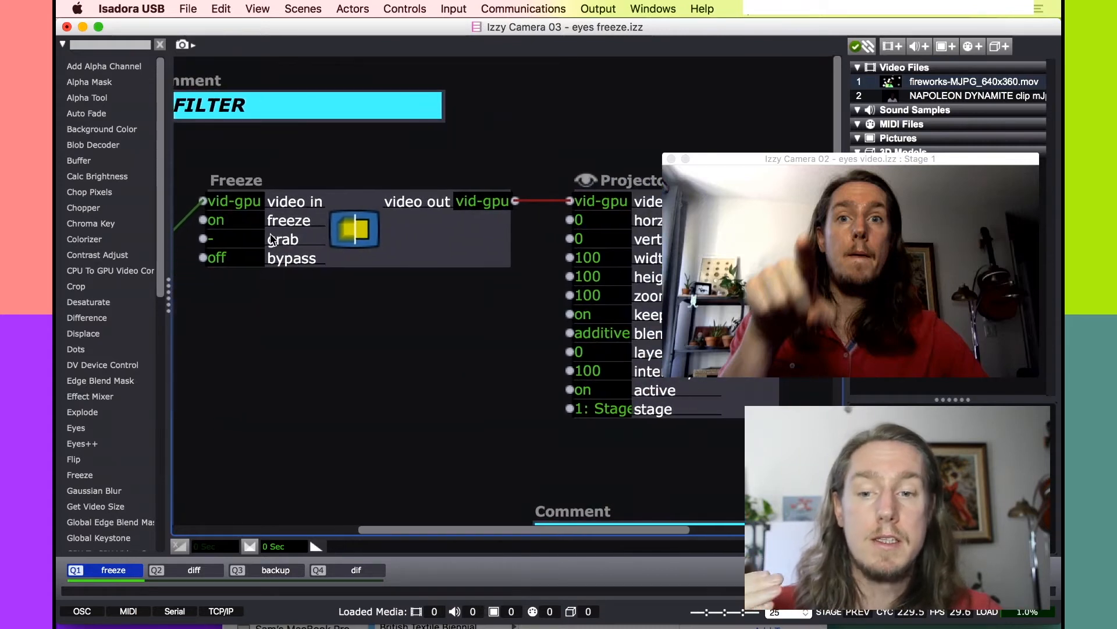
Trigger Freeze's grab input repeatedly to replace the frozen frame with a series of fresh camera stills.
{"action": "left_click", "coordinate": [233, 242]}
{"action": "left_click", "coordinate": [233, 242]}
{"action": "left_click", "coordinate": [233, 242]}
{"action": "left_click", "coordinate": [234, 242]}
{"action": "left_click", "coordinate": [233, 242]}
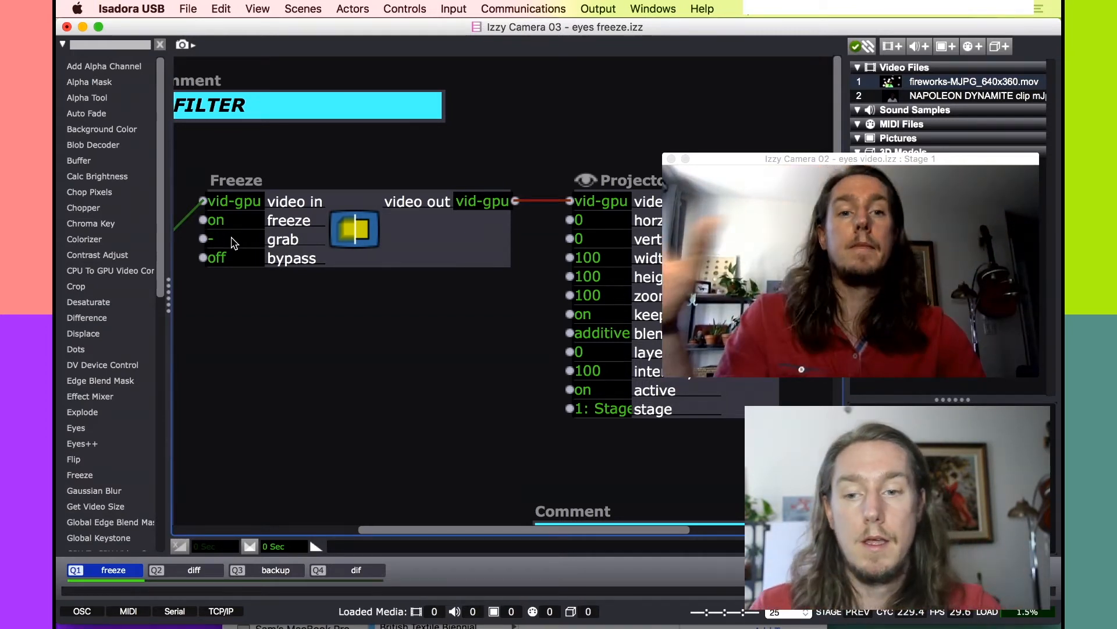
{"action": "left_click", "coordinate": [233, 242]}
{"action": "left_click", "coordinate": [234, 242]}
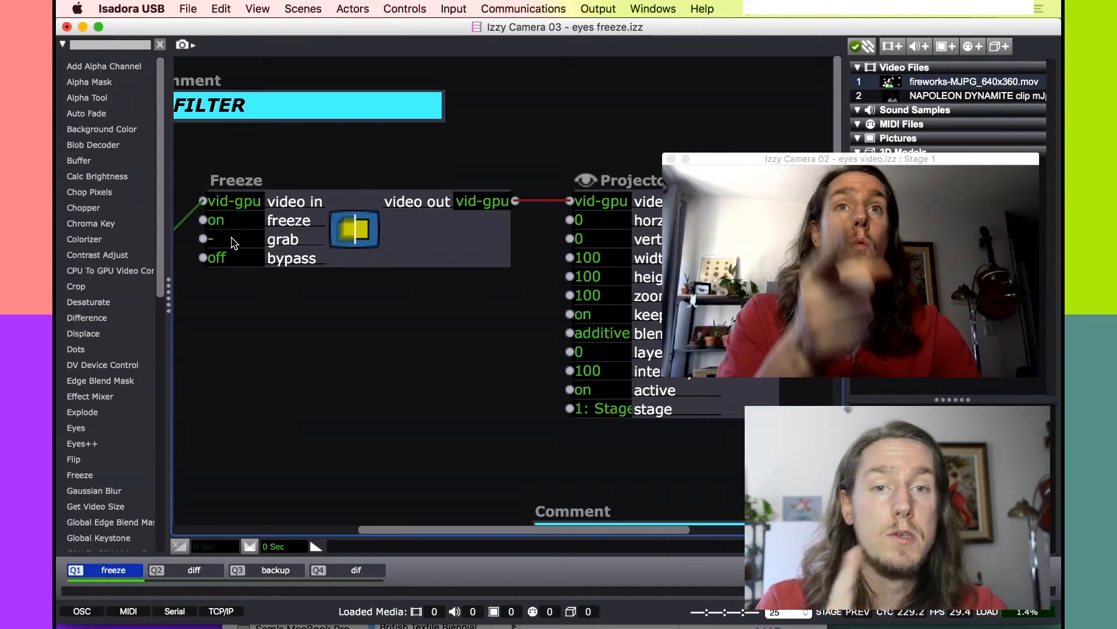
{"action": "left_click", "coordinate": [233, 242]}
{"action": "left_click", "coordinate": [234, 242]}
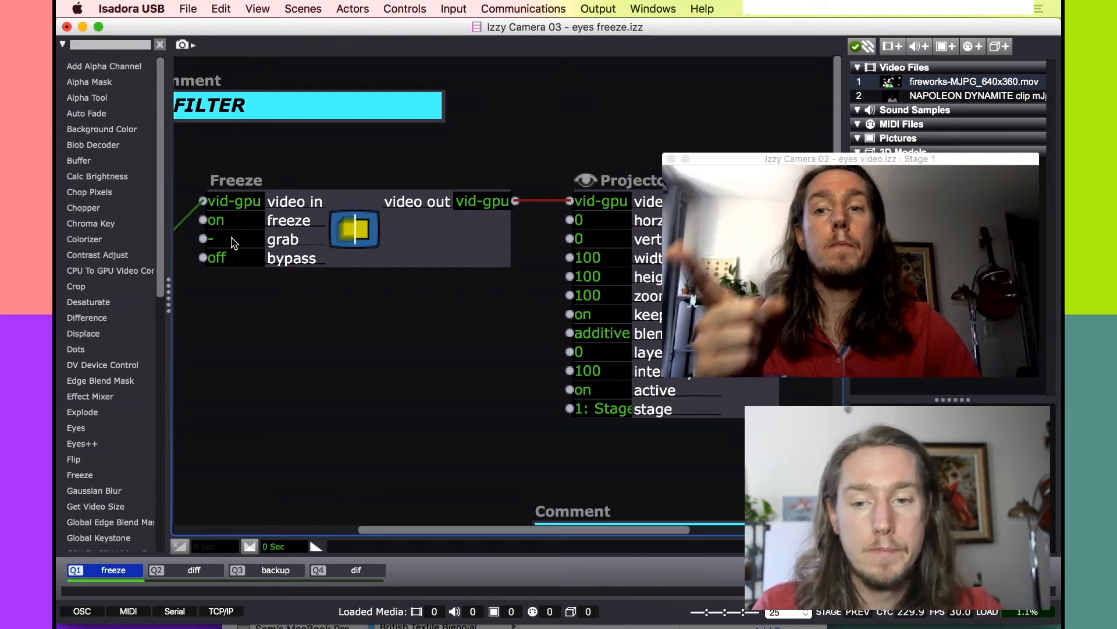
{"action": "left_click", "coordinate": [233, 243]}
Retake the Freeze grab until the still holds only the empty room background, with nobody in the frame.
{"action": "scroll", "coordinate": [233, 242], "scroll_direction": "left", "scroll_amount": 4}
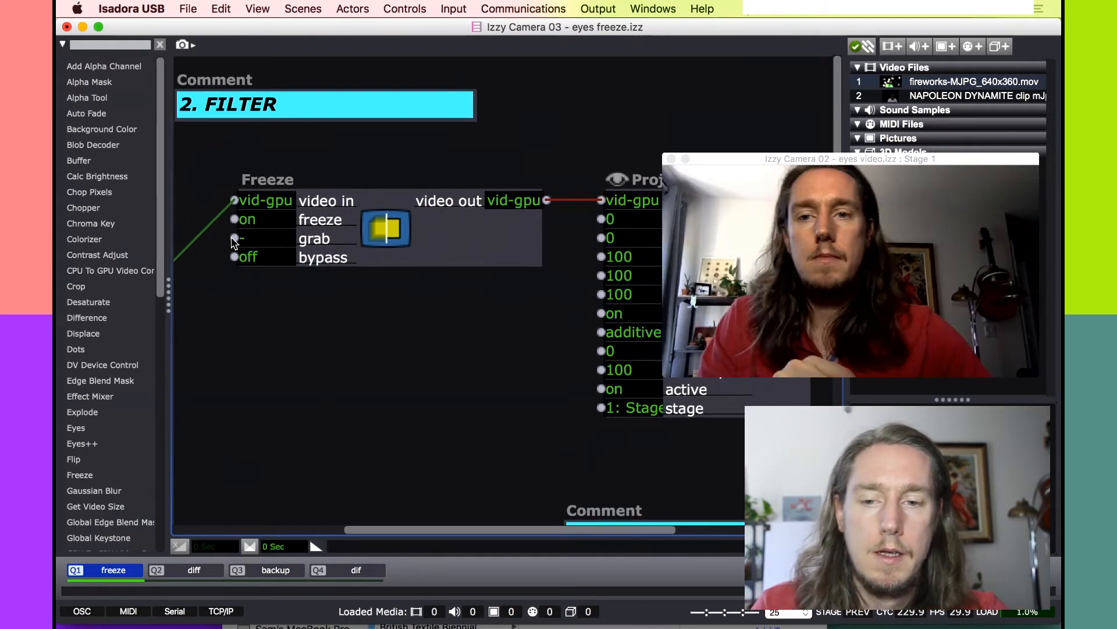
{"action": "scroll", "coordinate": [232, 243], "scroll_direction": "down", "scroll_amount": 3}
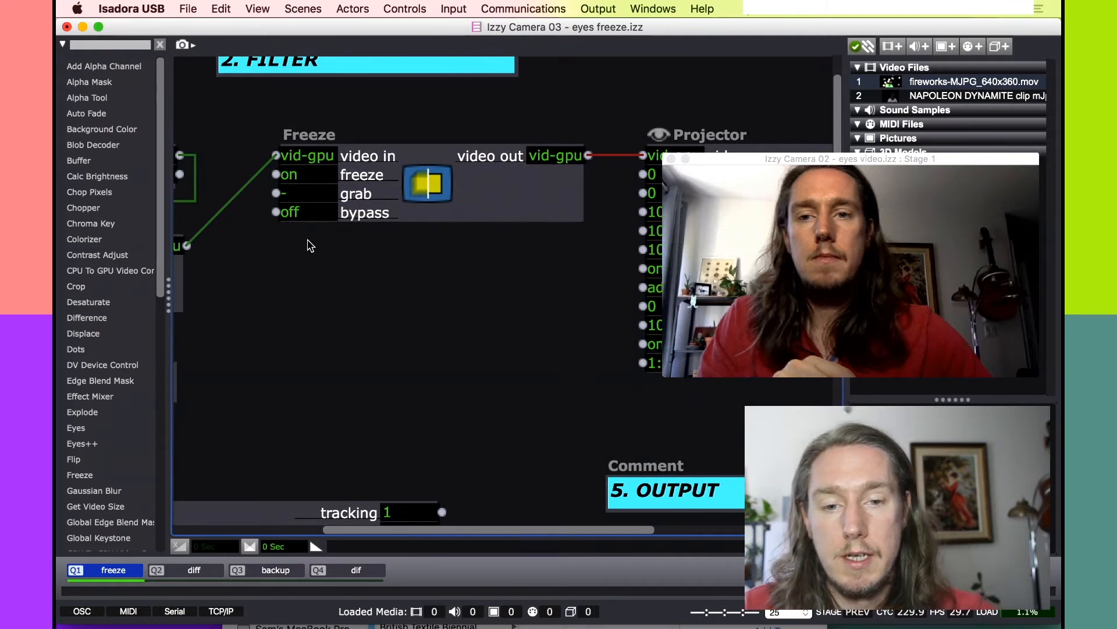
{"action": "scroll", "coordinate": [312, 196], "scroll_direction": "down", "scroll_amount": 3}
{"action": "scroll", "coordinate": [313, 196], "scroll_direction": "left", "scroll_amount": 2}
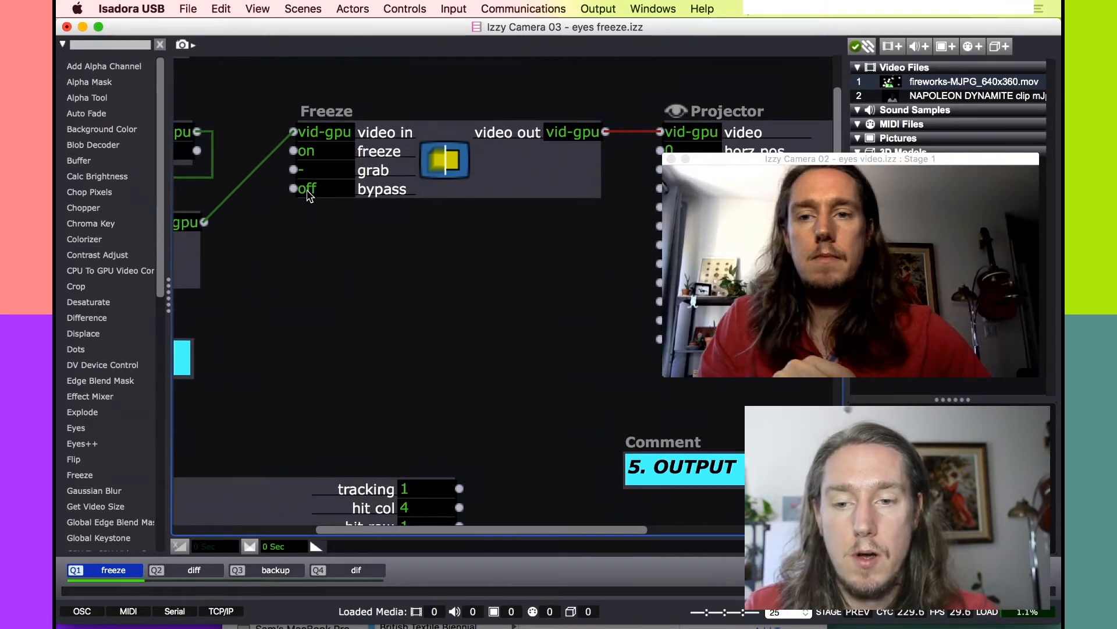
{"action": "left_click", "coordinate": [312, 170]}
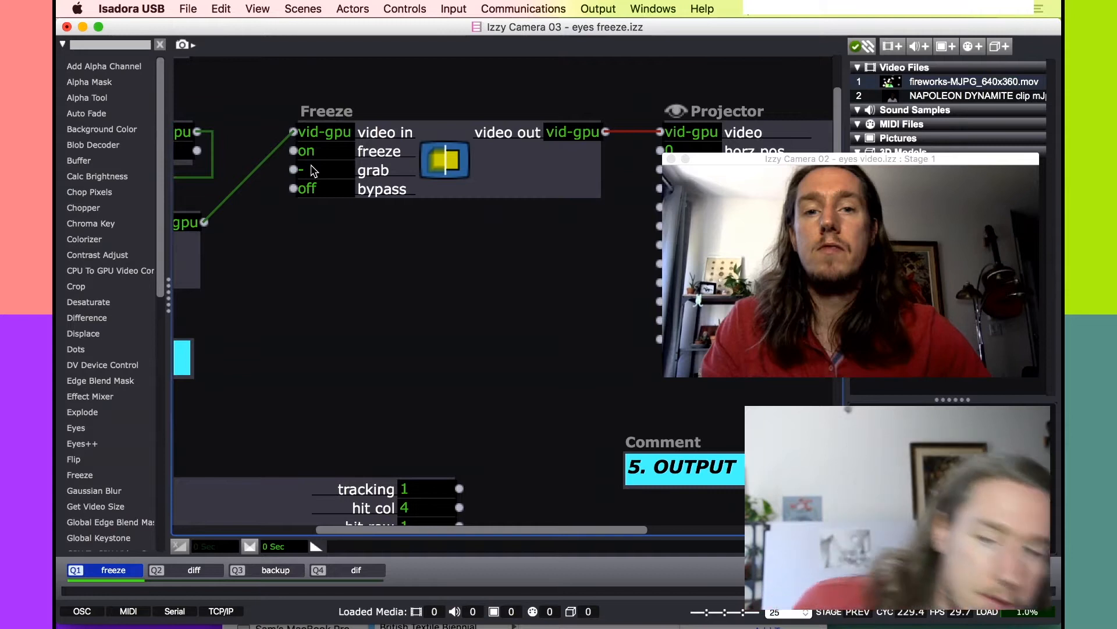
{"action": "left_click", "coordinate": [312, 170]}
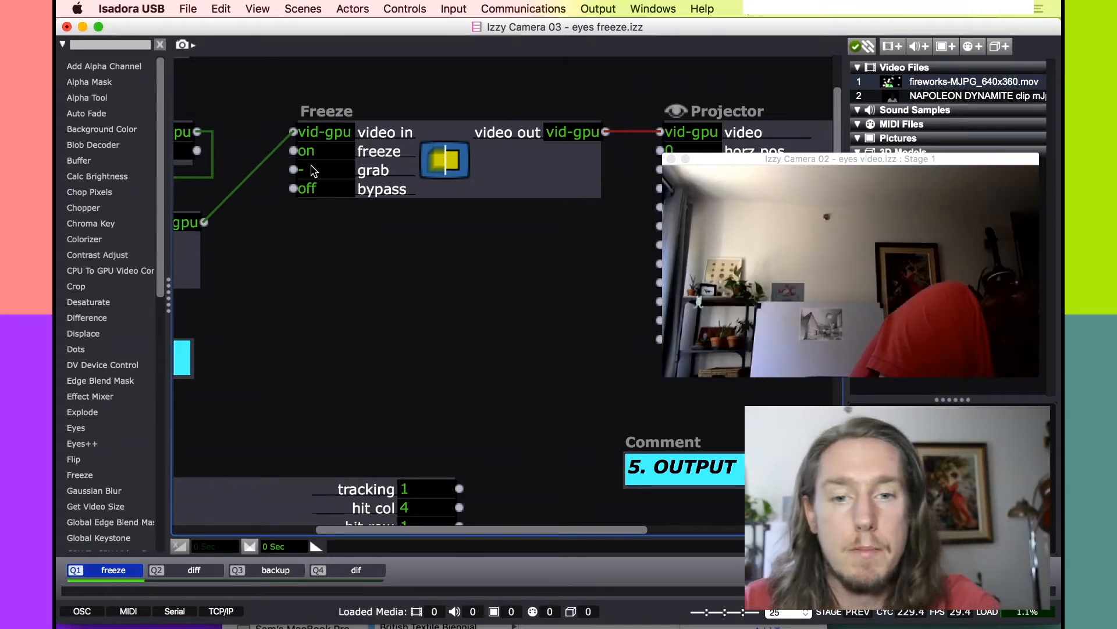
{"action": "left_click", "coordinate": [312, 170]}
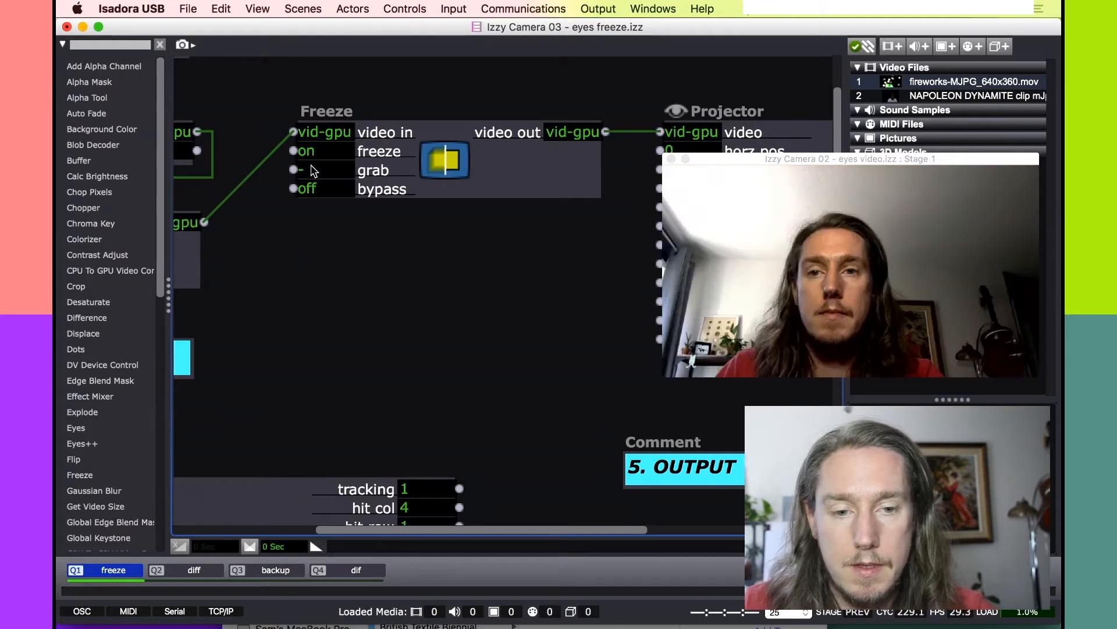
{"action": "left_click", "coordinate": [327, 173]}
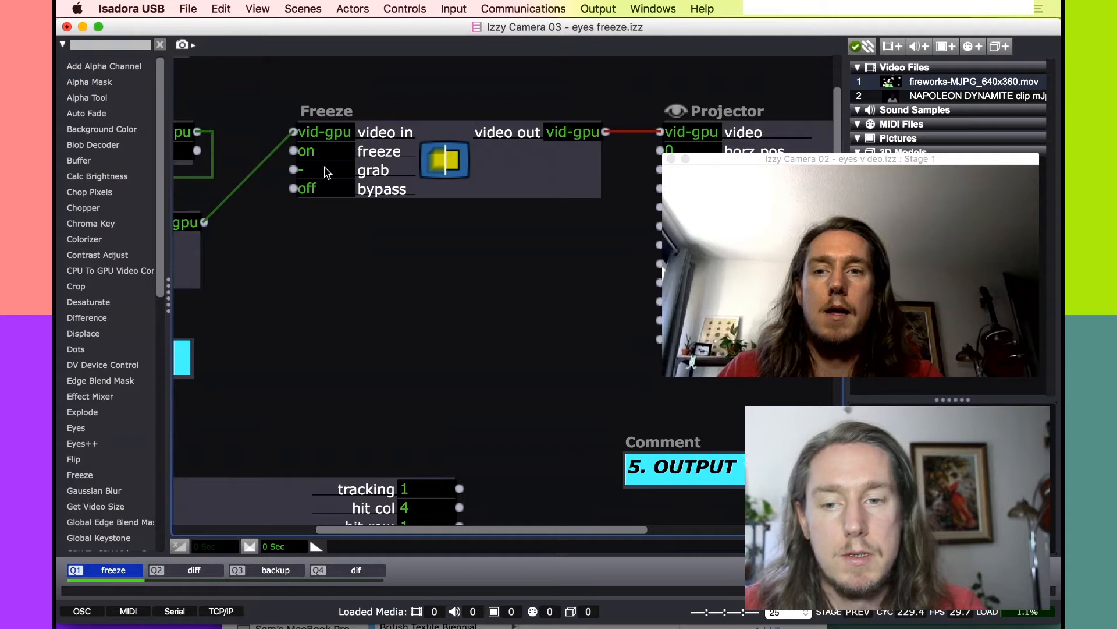
{"action": "left_click", "coordinate": [327, 173]}
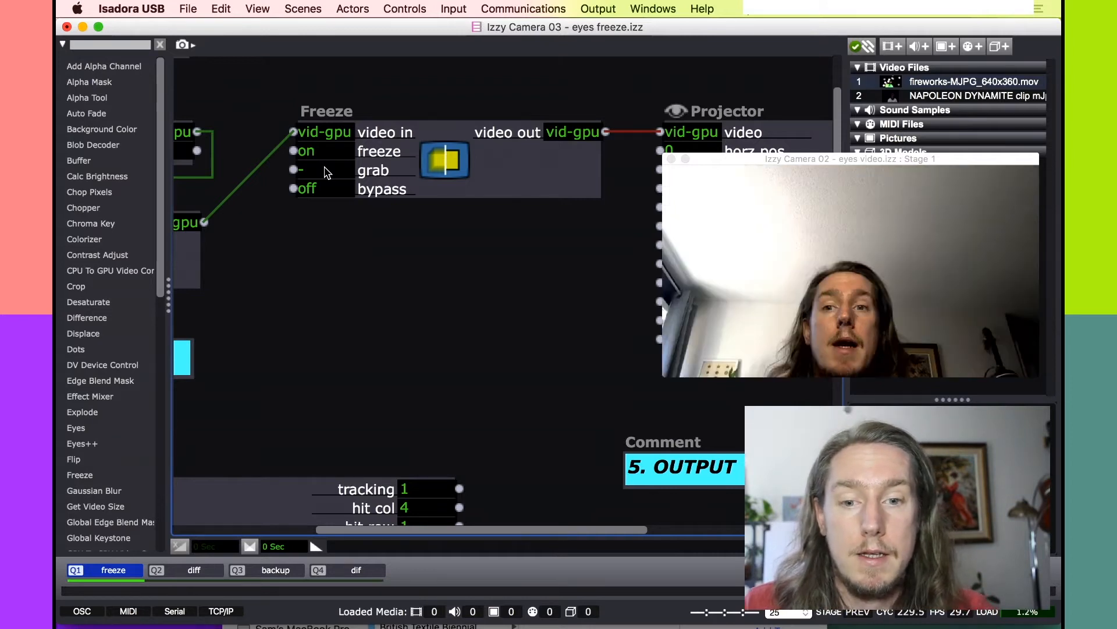
{"action": "left_click", "coordinate": [327, 173]}
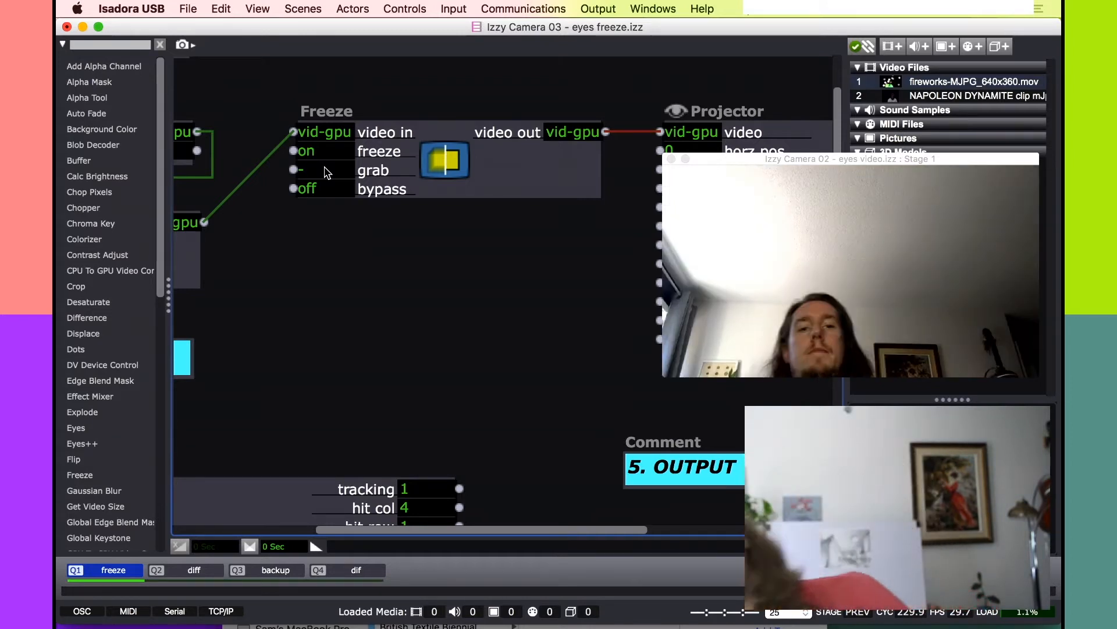
{"action": "left_click", "coordinate": [334, 174]}
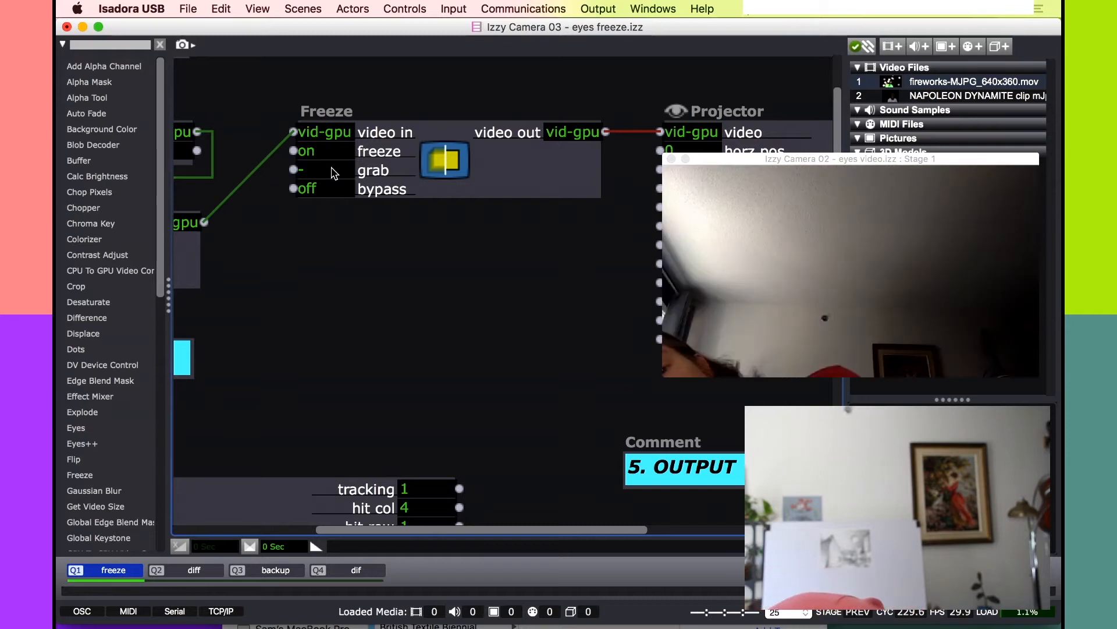
{"action": "left_click", "coordinate": [332, 168]}
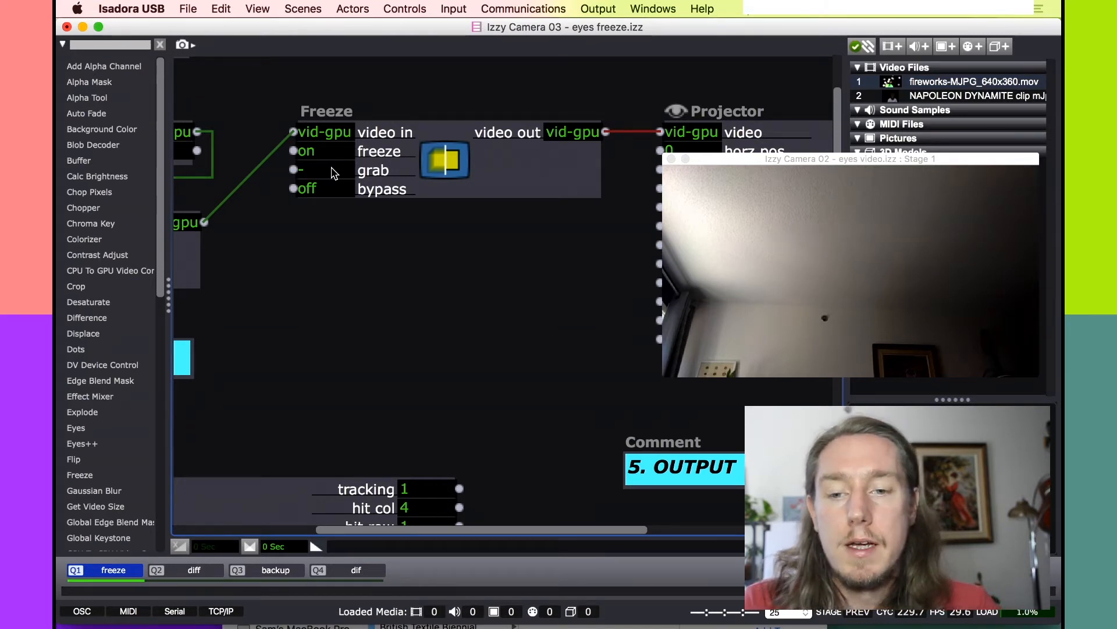
Add an Effect Mixer actor and align it directly beneath the Freeze actor.
{"action": "double_click", "coordinate": [331, 268]}
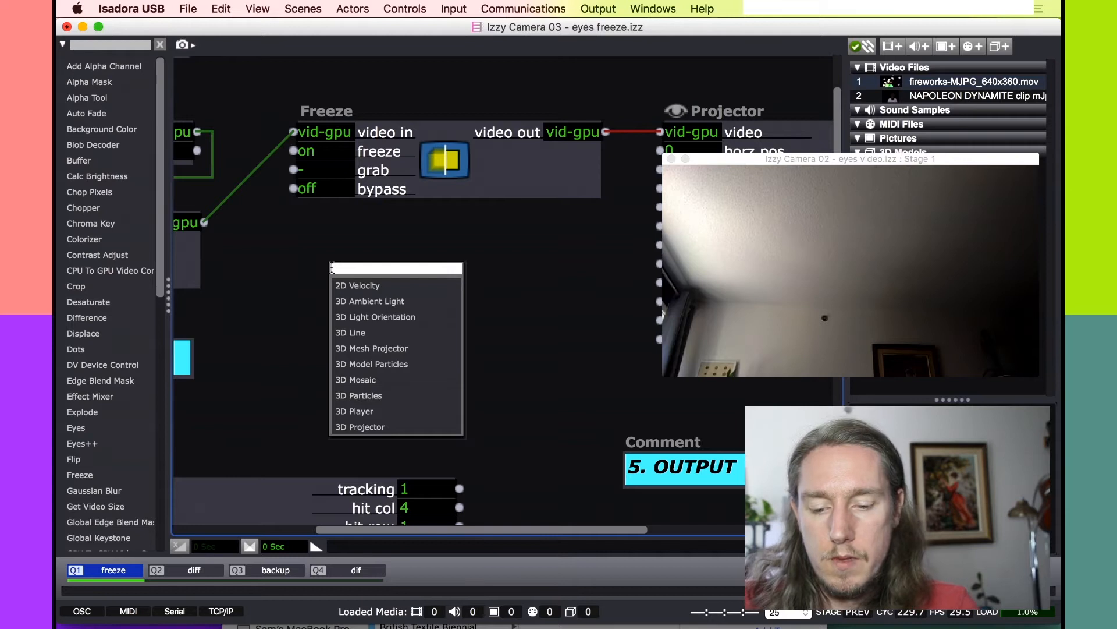
{"action": "type", "text": "d"}
{"action": "key", "text": "BackSpace"}
{"action": "type", "text": "effect"}
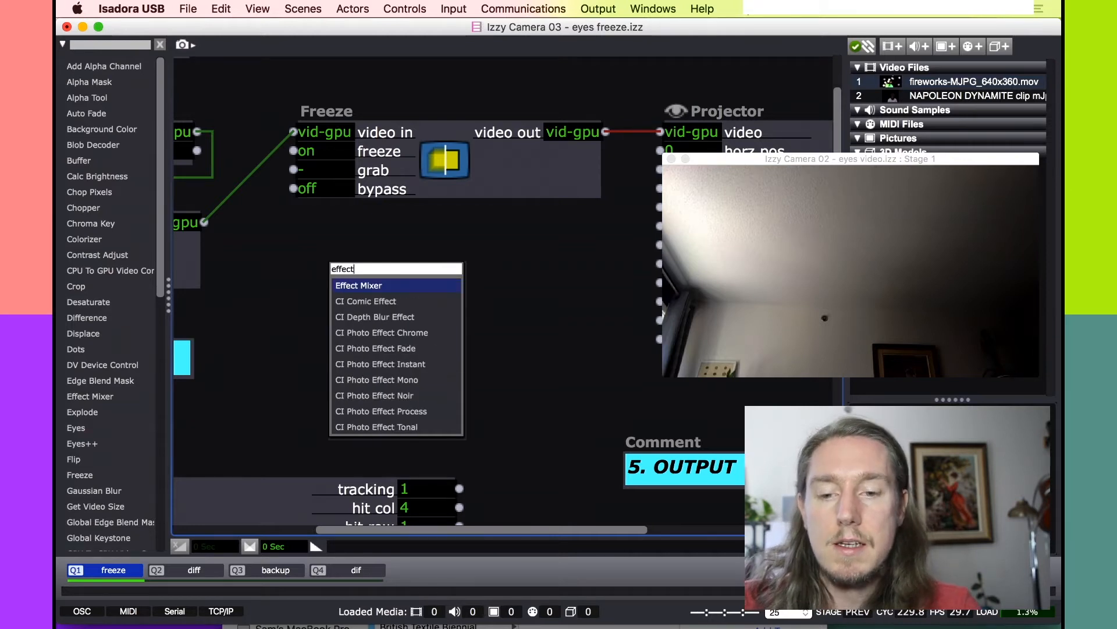
{"action": "key", "text": "Return"}
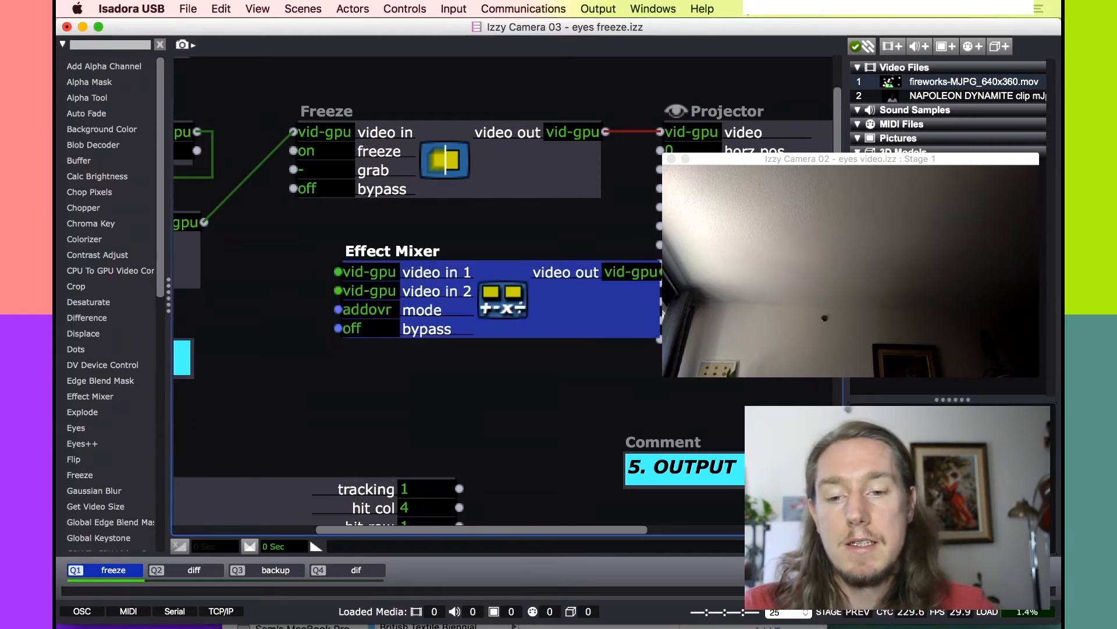
{"action": "left_click_drag", "start_coordinate": [438, 287], "coordinate": [398, 285]}
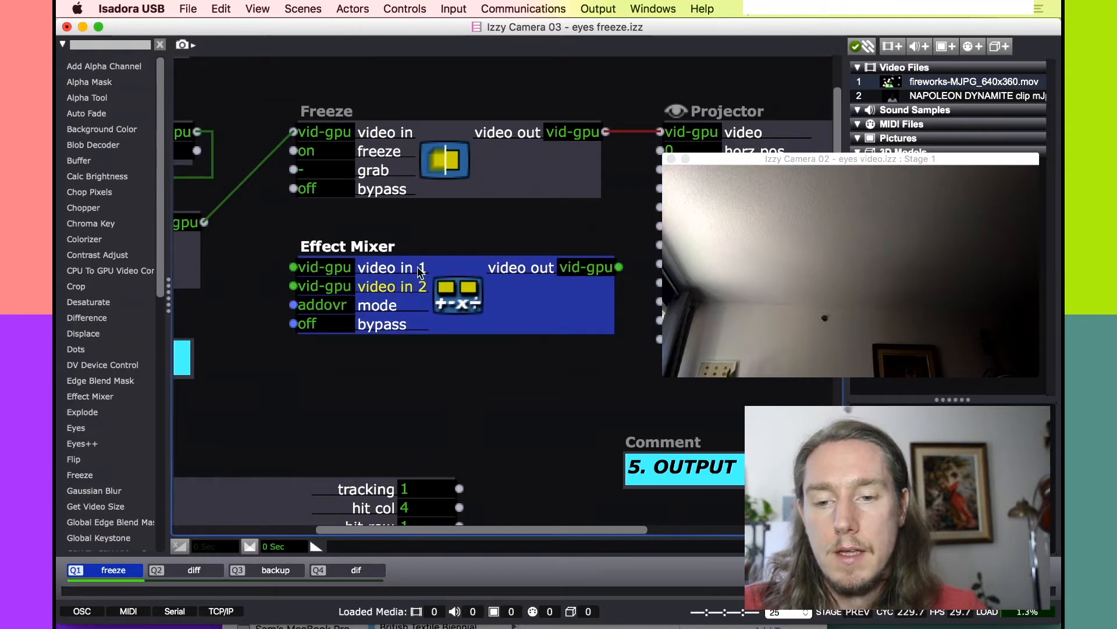
Delete the connection between Freeze's video output and the Projector.
{"action": "scroll", "coordinate": [520, 193], "scroll_direction": "left", "scroll_amount": 3}
{"action": "scroll", "coordinate": [520, 193], "scroll_direction": "down", "scroll_amount": 1}
{"action": "scroll", "coordinate": [419, 223], "scroll_direction": "up", "scroll_amount": 1}
{"action": "scroll", "coordinate": [419, 223], "scroll_direction": "right", "scroll_amount": 1}
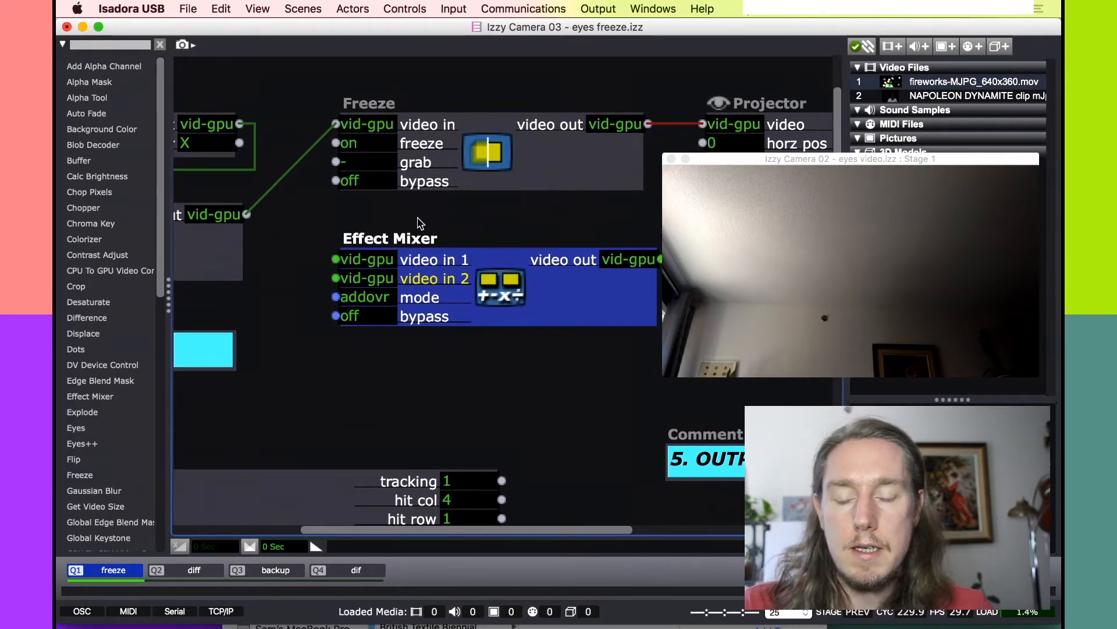
{"action": "left_click", "coordinate": [667, 125]}
{"action": "key", "text": "BackSpace"}
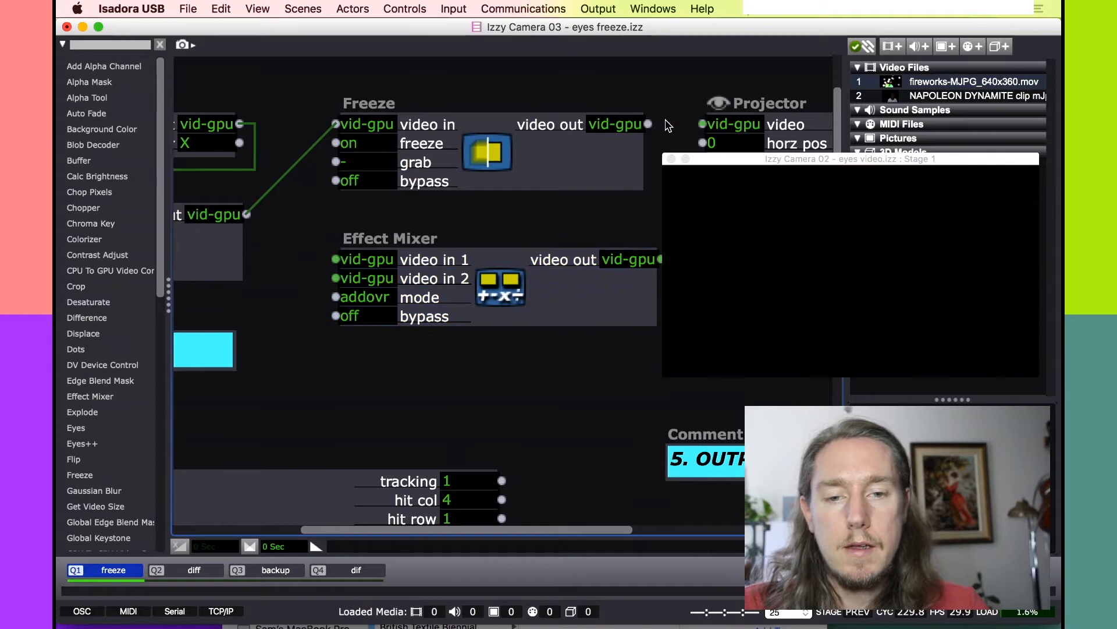
Connect Freeze's output to Effect Mixer's video in 1, Flip's output to video in 2, and the mixer's output to the Projector.
{"action": "left_click_drag", "start_coordinate": [649, 125], "coordinate": [336, 259]}
{"action": "scroll", "coordinate": [285, 256], "scroll_direction": "left", "scroll_amount": 3}
{"action": "left_click_drag", "start_coordinate": [325, 208], "coordinate": [402, 148]}
{"action": "scroll", "coordinate": [406, 286], "scroll_direction": "right", "scroll_amount": 10}
Set the Effect Mixer's mode to diff.
{"action": "scroll", "coordinate": [400, 147], "scroll_direction": "left", "scroll_amount": 6}
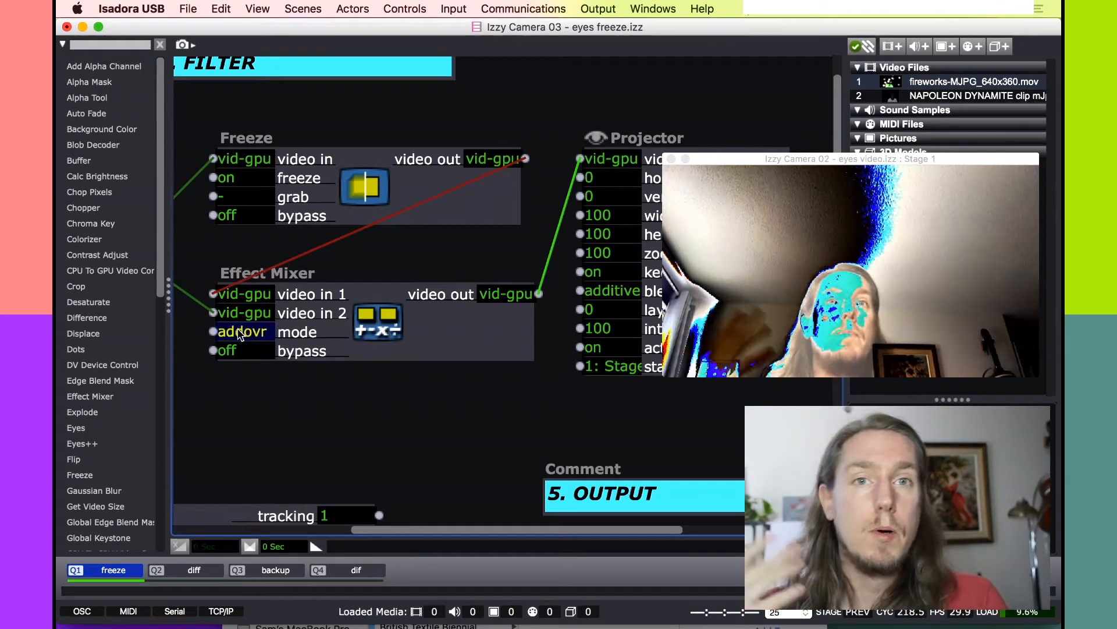
{"action": "left_click_drag", "start_coordinate": [240, 334], "coordinate": [248, 292]}
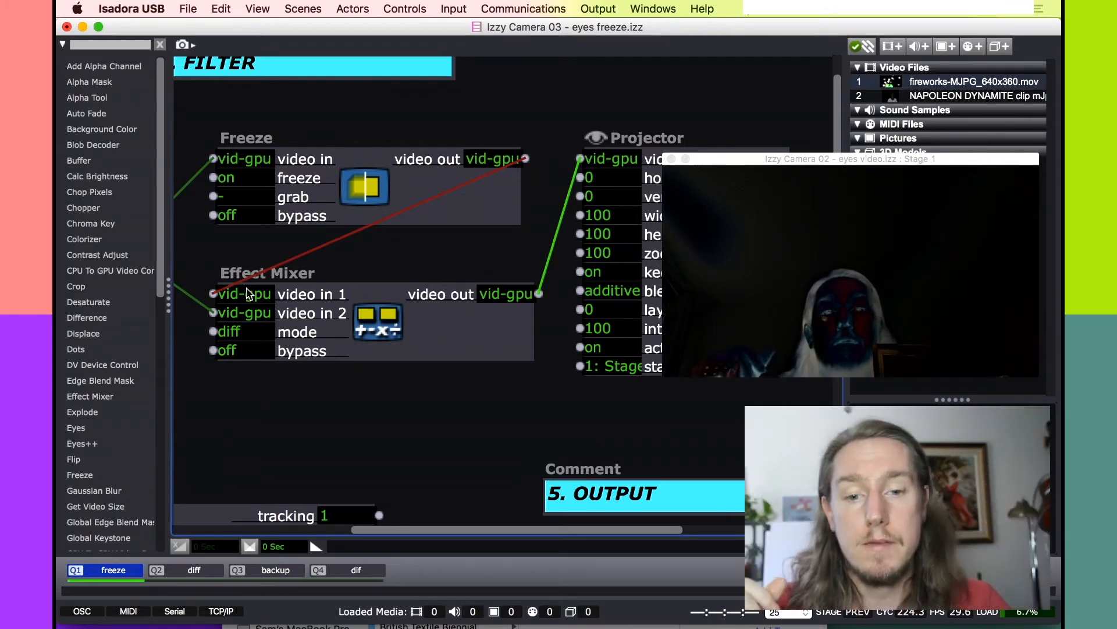
Connect the Effect Mixer's video output to the Eyes actor's video in.
{"action": "scroll", "coordinate": [460, 271], "scroll_direction": "left", "scroll_amount": 5}
{"action": "scroll", "coordinate": [460, 271], "scroll_direction": "down", "scroll_amount": 3}
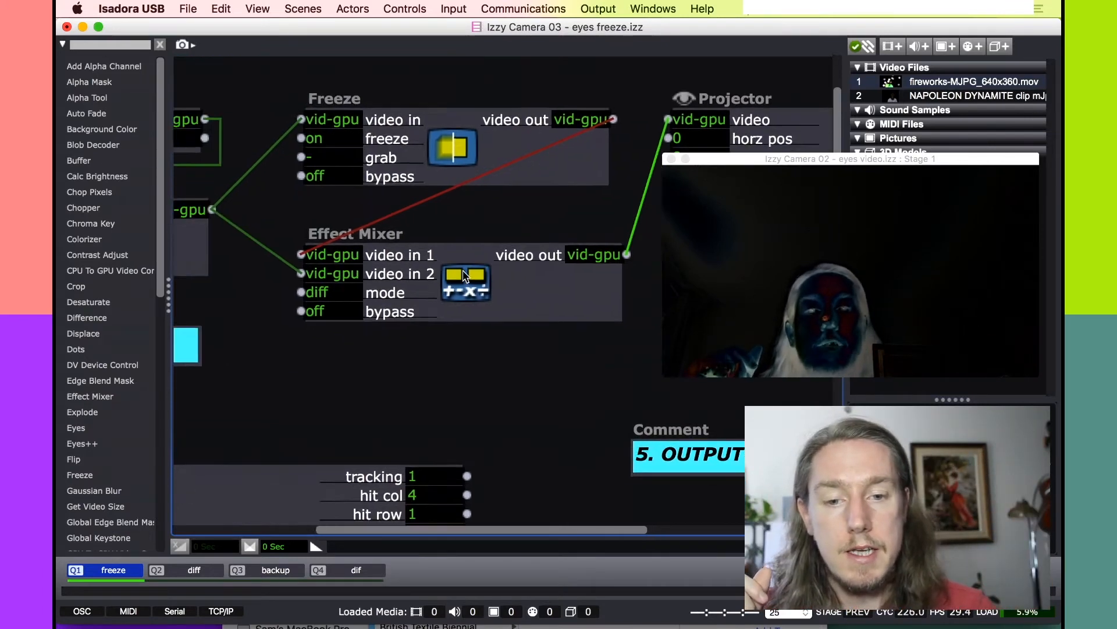
{"action": "scroll", "coordinate": [466, 276], "scroll_direction": "down", "scroll_amount": 3}
{"action": "scroll", "coordinate": [477, 274], "scroll_direction": "left", "scroll_amount": 3}
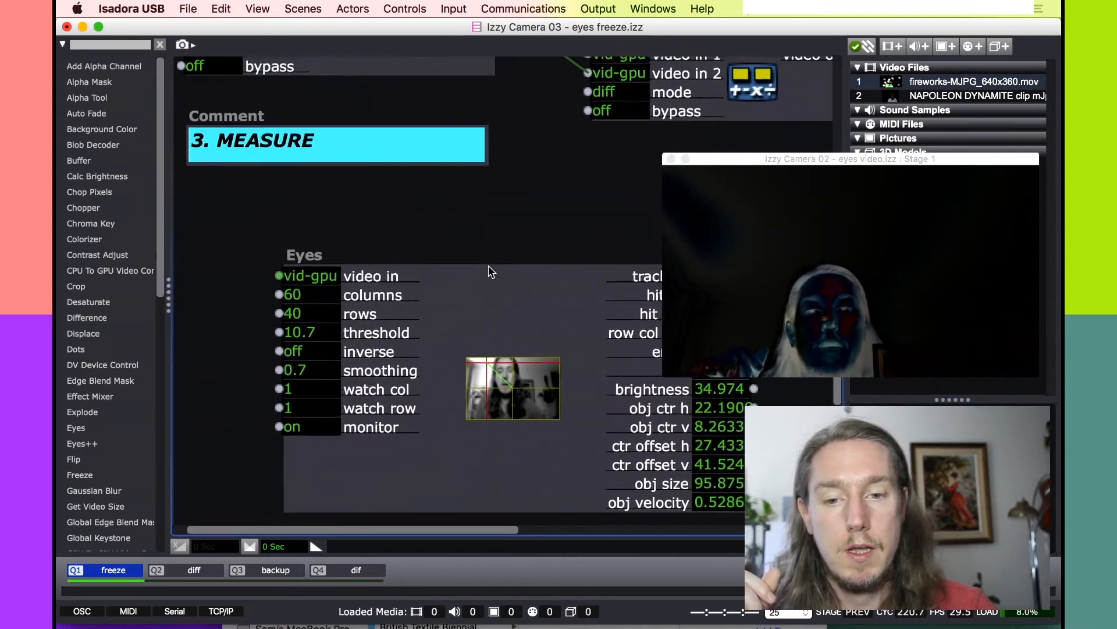
{"action": "scroll", "coordinate": [491, 272], "scroll_direction": "down", "scroll_amount": 3}
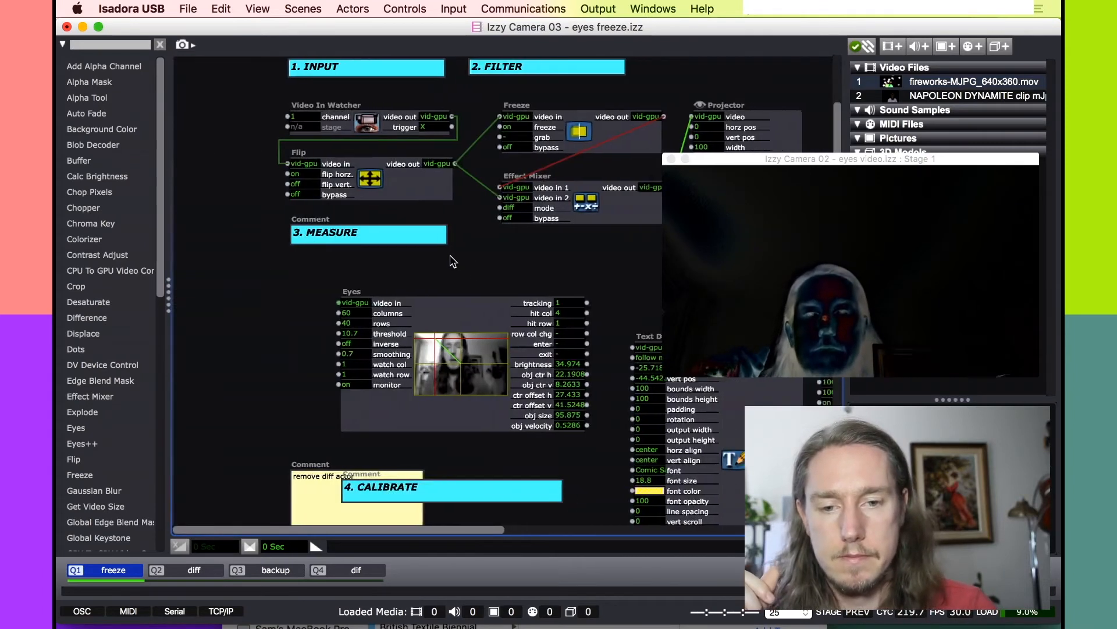
{"action": "scroll", "coordinate": [454, 261], "scroll_direction": "right", "scroll_amount": 3}
{"action": "left_click_drag", "start_coordinate": [611, 182], "coordinate": [279, 297]}
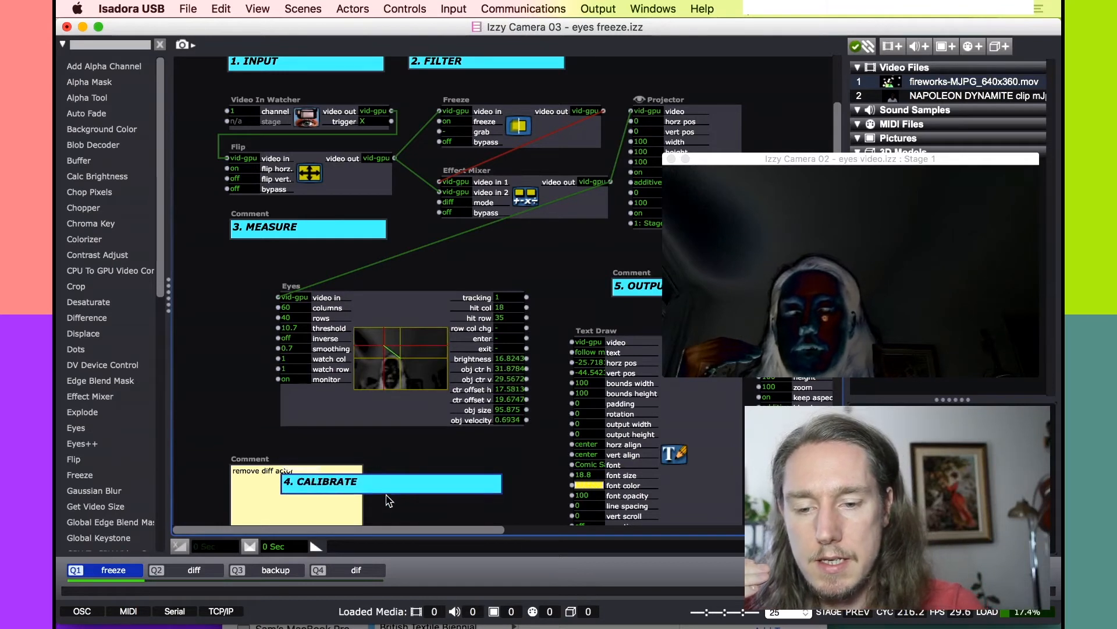
Move the "4. CALIBRATE" comment up off the yellow note and set the Eyes threshold to 26.4.
{"action": "left_click_drag", "start_coordinate": [389, 495], "coordinate": [310, 432]}
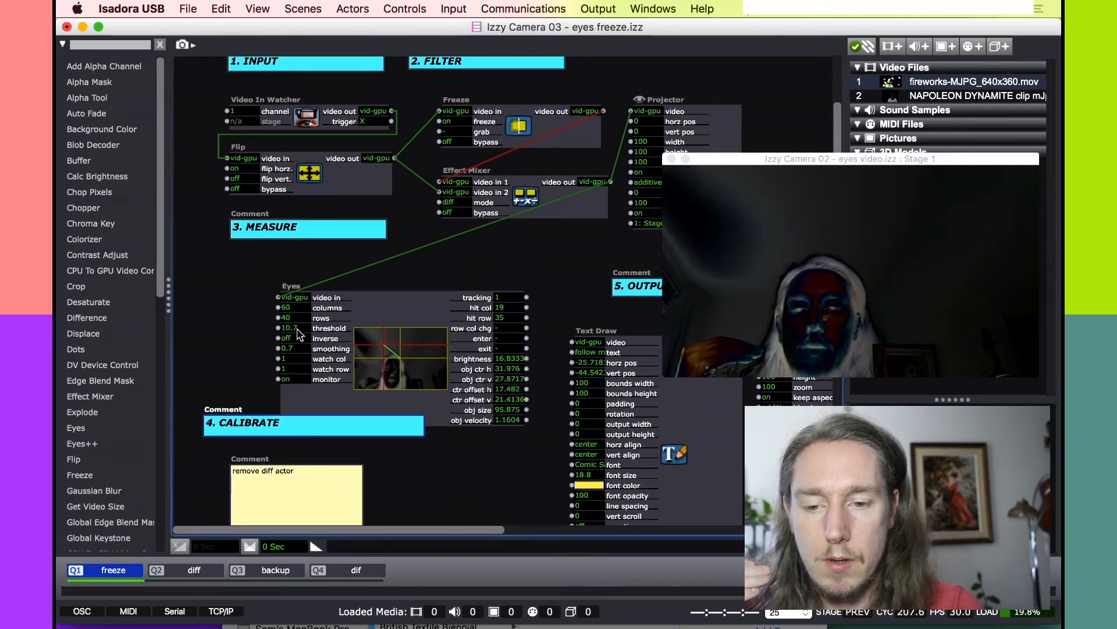
{"action": "scroll", "coordinate": [298, 335], "scroll_direction": "up", "scroll_amount": 5}
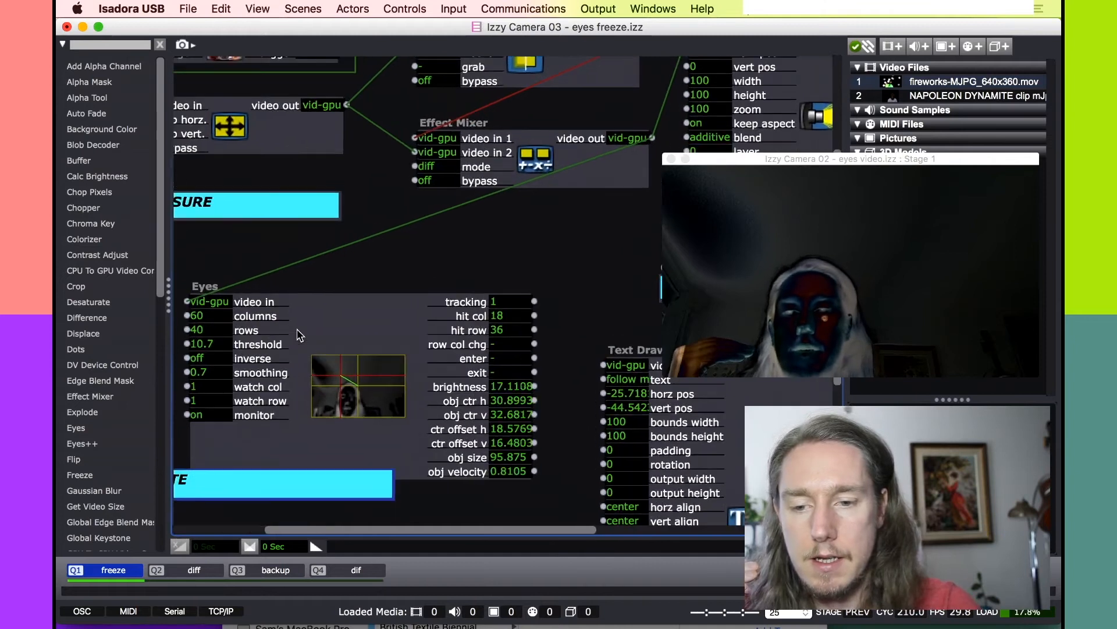
{"action": "scroll", "coordinate": [298, 334], "scroll_direction": "up", "scroll_amount": 2}
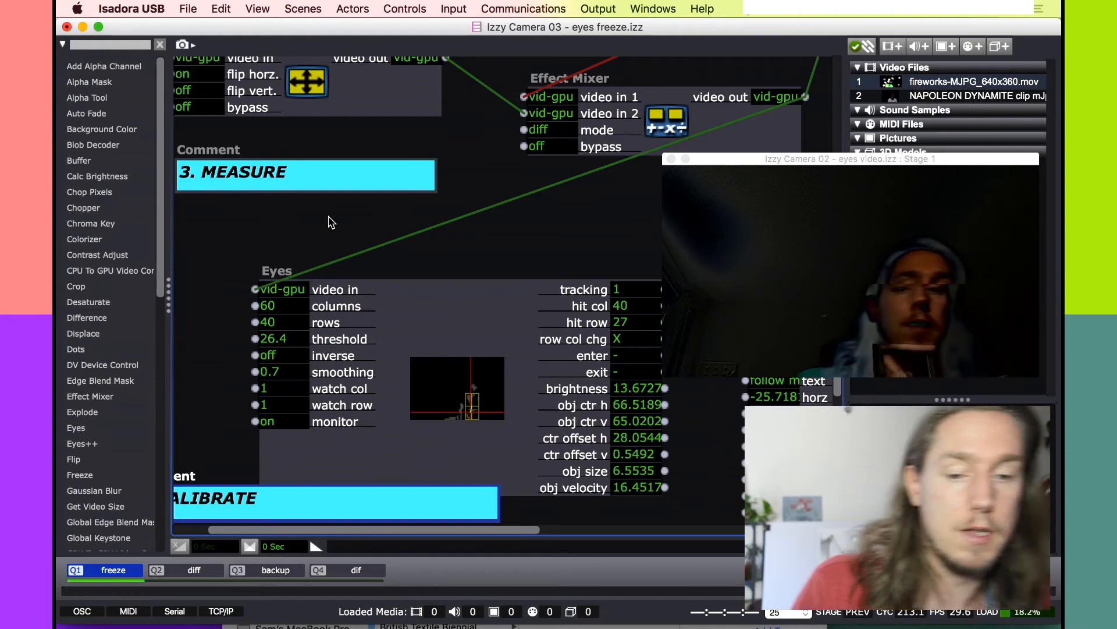
Switch the Text Draw's Projector to active so the "follow me" text shows on the stage.
{"action": "scroll", "coordinate": [331, 223], "scroll_direction": "right", "scroll_amount": 5}
{"action": "scroll", "coordinate": [331, 223], "scroll_direction": "right", "scroll_amount": 8}
{"action": "scroll", "coordinate": [331, 223], "scroll_direction": "down", "scroll_amount": 3}
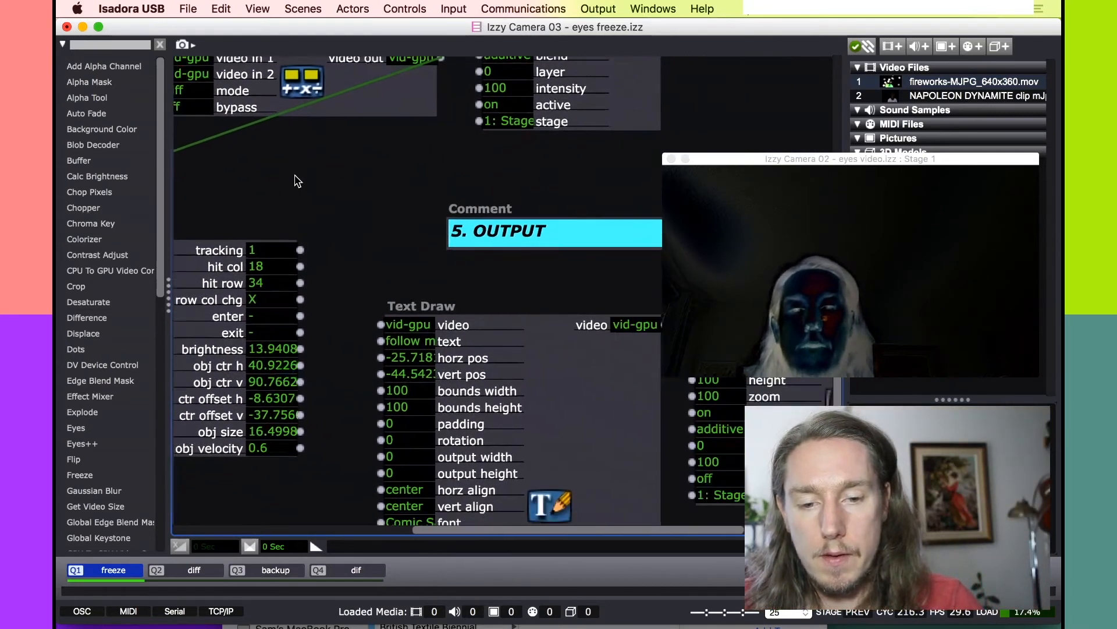
{"action": "left_click_drag", "start_coordinate": [566, 390], "coordinate": [569, 368]}
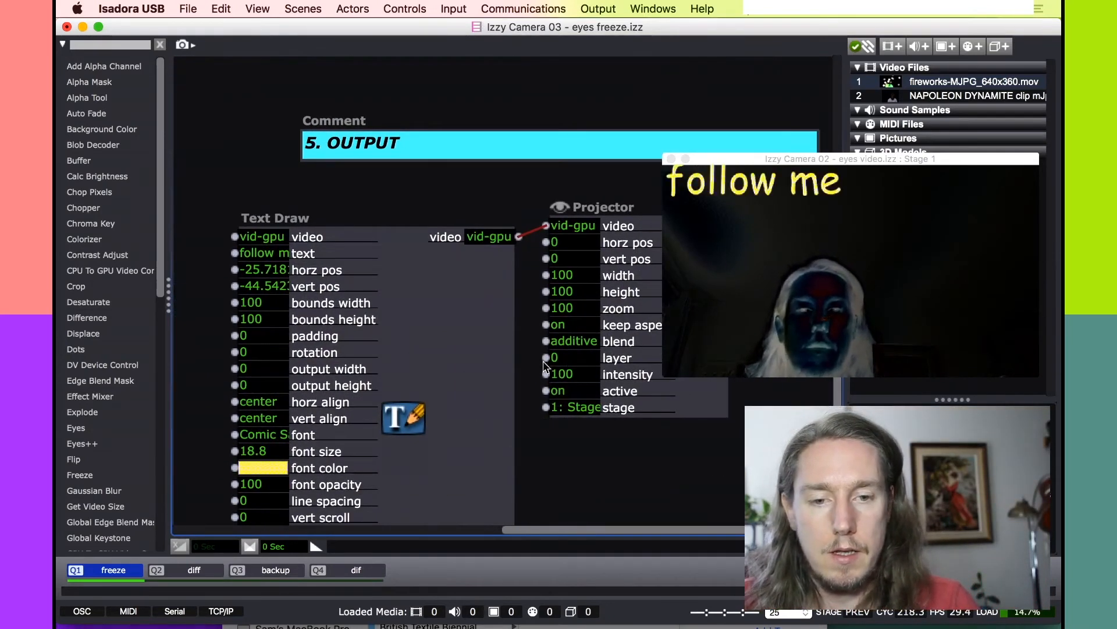
Connect Eyes' obj ctr h output to Text Draw's horz pos and obj ctr v to its vert pos.
{"action": "scroll", "coordinate": [476, 376], "scroll_direction": "left", "scroll_amount": 10}
{"action": "scroll", "coordinate": [476, 376], "scroll_direction": "down", "scroll_amount": 2}
{"action": "scroll", "coordinate": [476, 376], "scroll_direction": "up", "scroll_amount": 1}
{"action": "scroll", "coordinate": [476, 376], "scroll_direction": "left", "scroll_amount": 1}
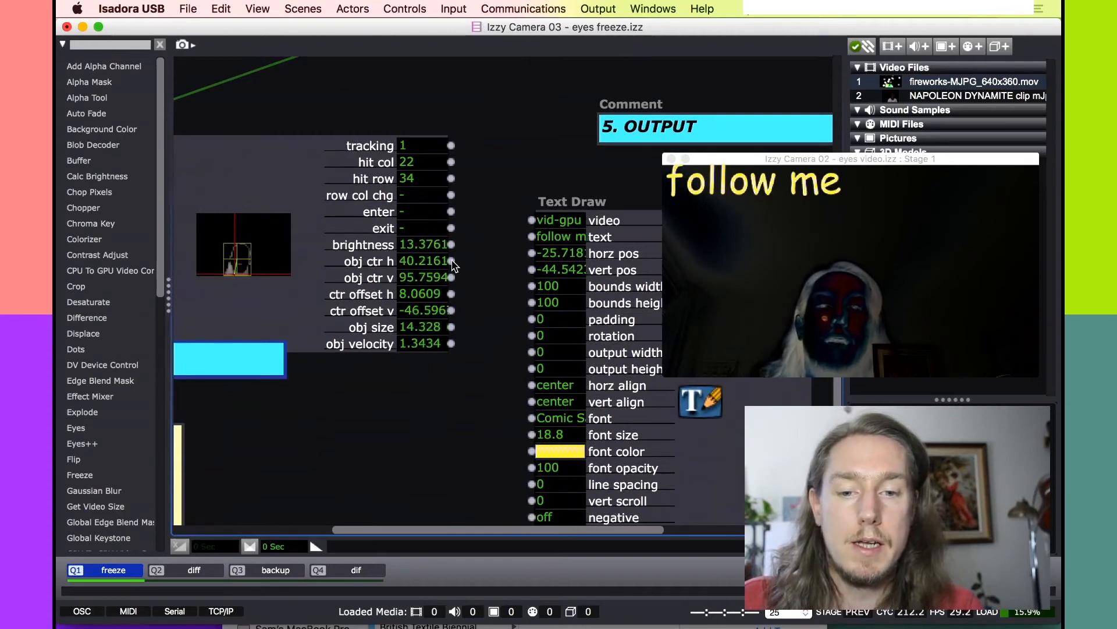
{"action": "left_click_drag", "start_coordinate": [535, 259], "coordinate": [531, 253]}
{"action": "left_click_drag", "start_coordinate": [451, 277], "coordinate": [531, 269]}
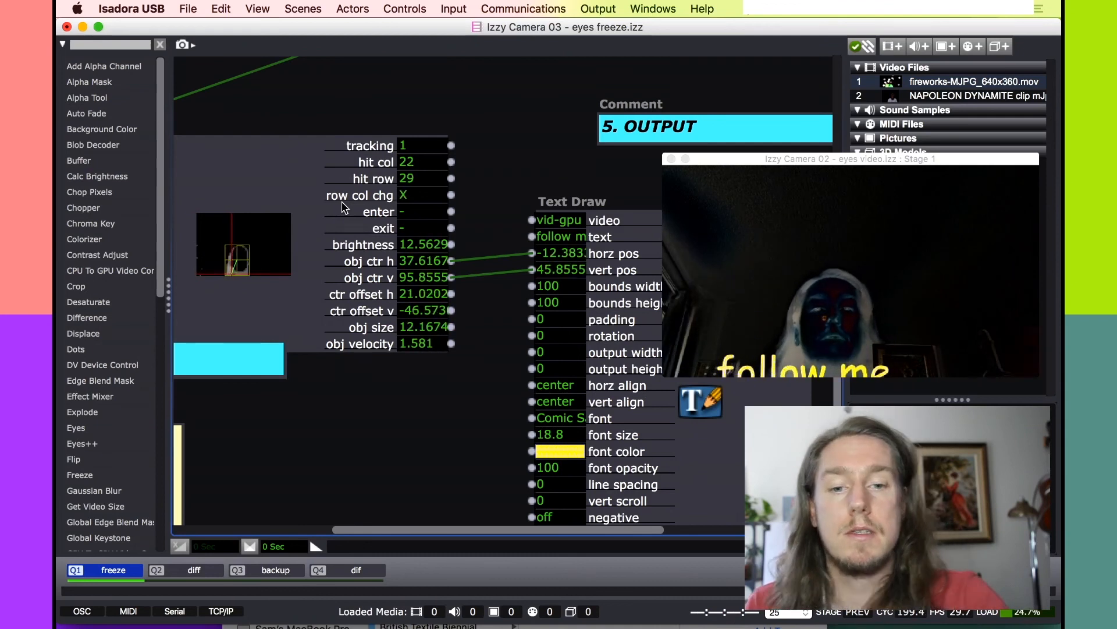
Review the Freeze actor's grab input and its wiring into the Effect Mixer.
{"action": "scroll", "coordinate": [373, 117], "scroll_direction": "up", "scroll_amount": 5}
{"action": "scroll", "coordinate": [373, 117], "scroll_direction": "up", "scroll_amount": 2}
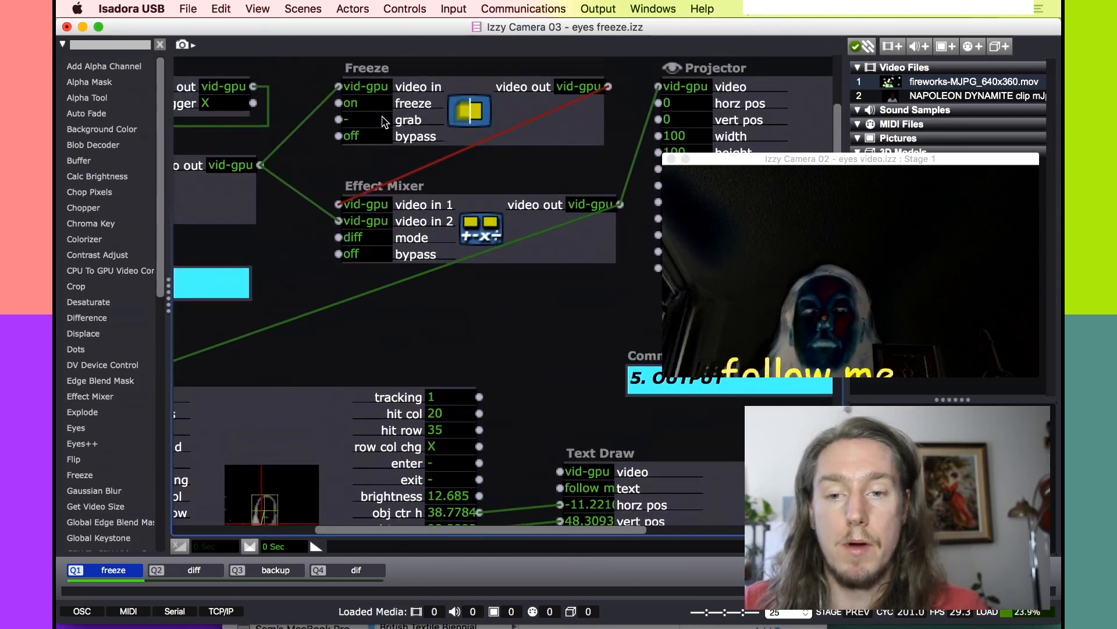